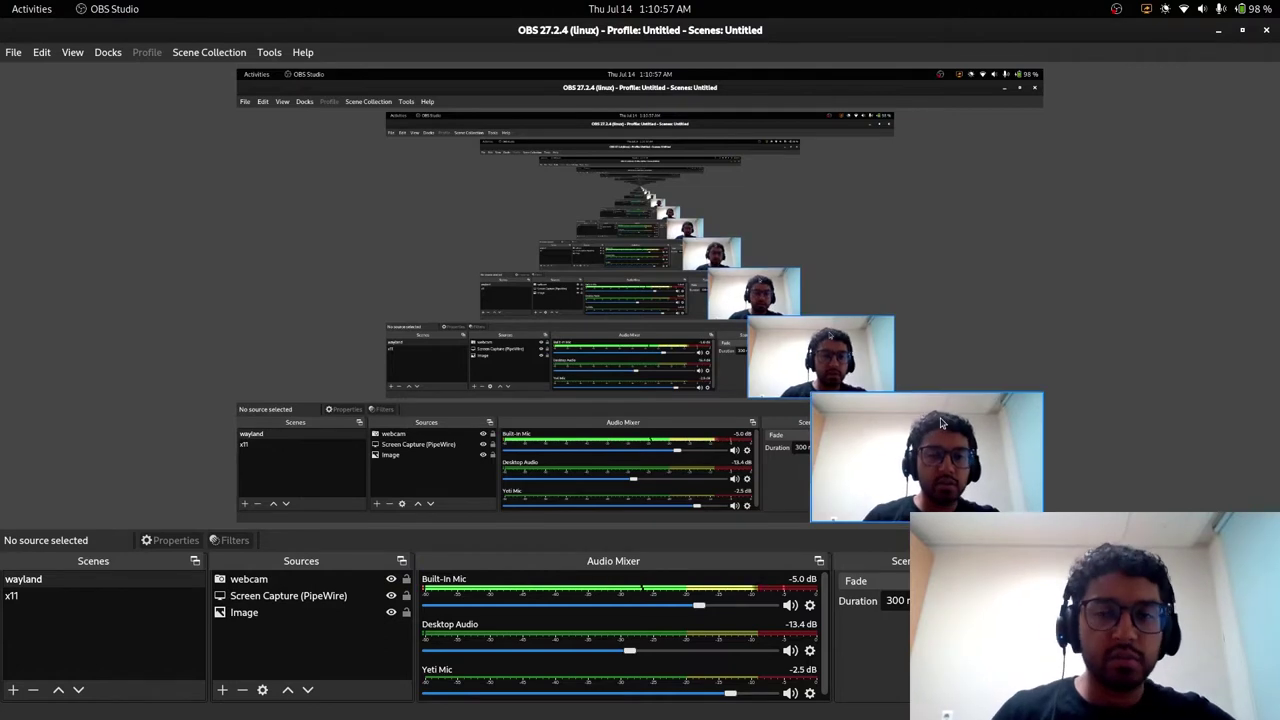
Switch from OBS Studio to the Files window showing the Videos/ticotime/to correct folder.
key(alt+Tab)
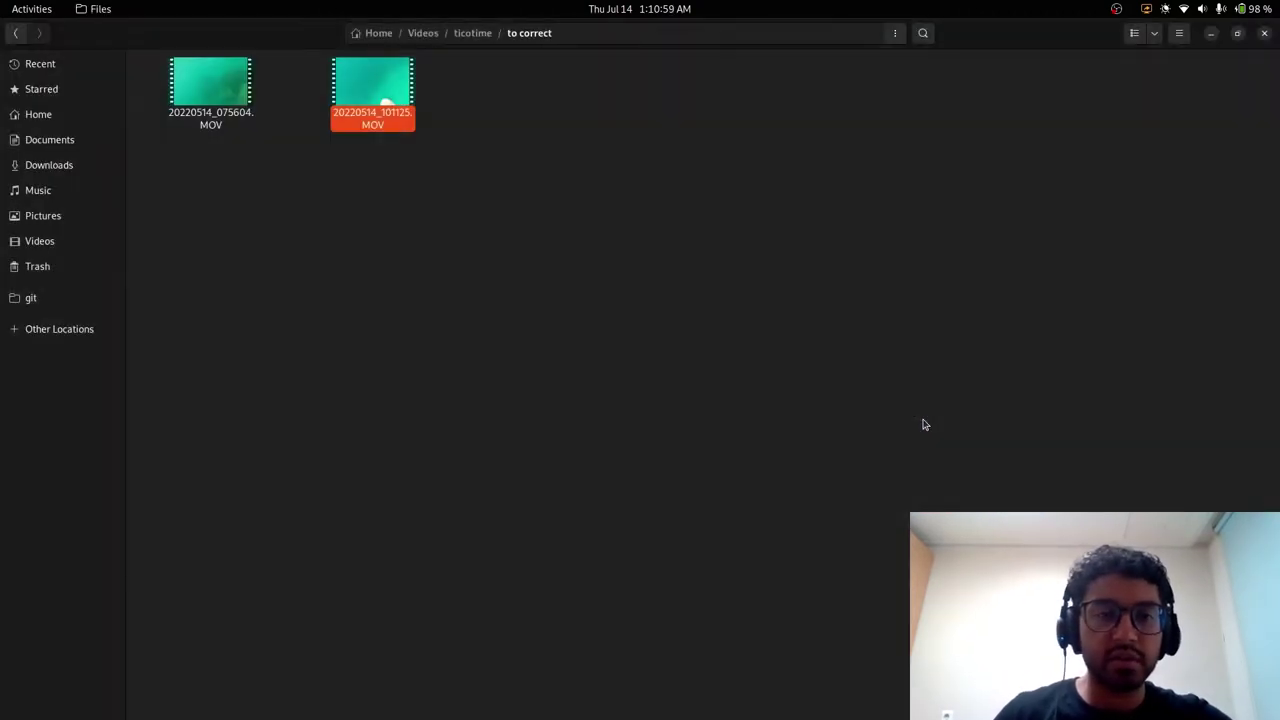
Play 20220514_101125.MOV in mpv and lower the headphone volume.
double_click(385, 100)
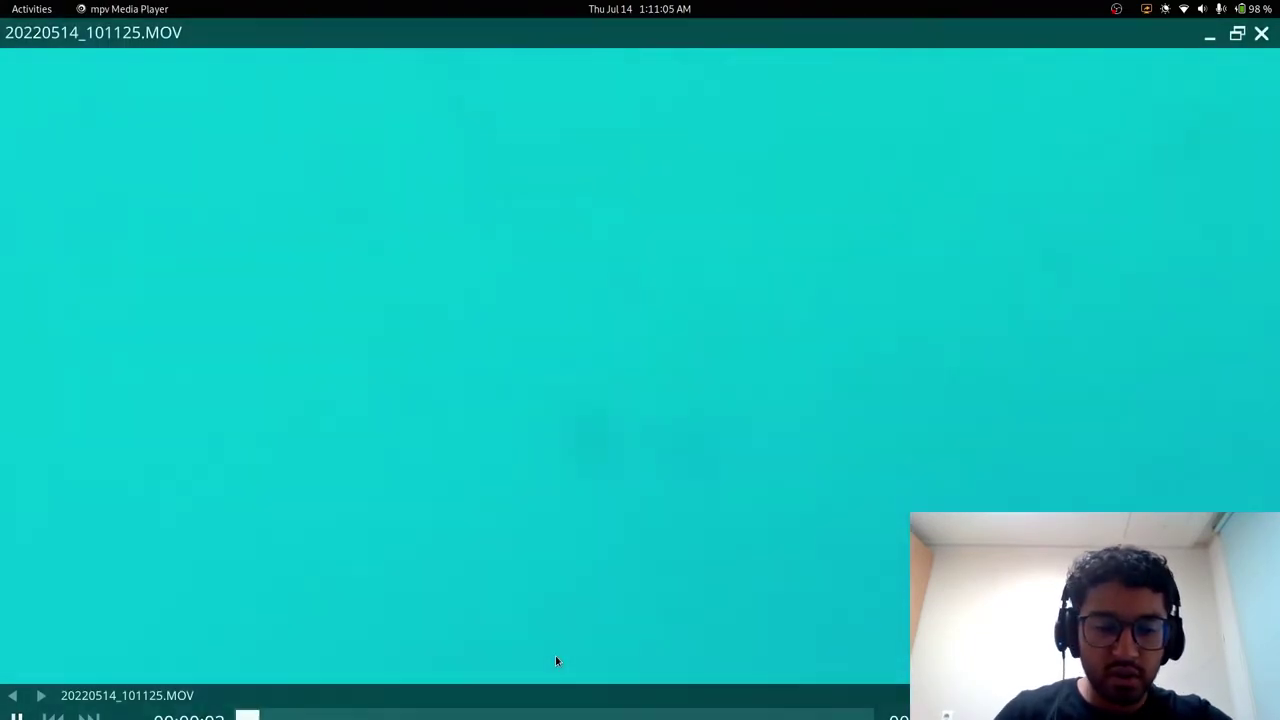
key(XF86AudioLowerVolume)
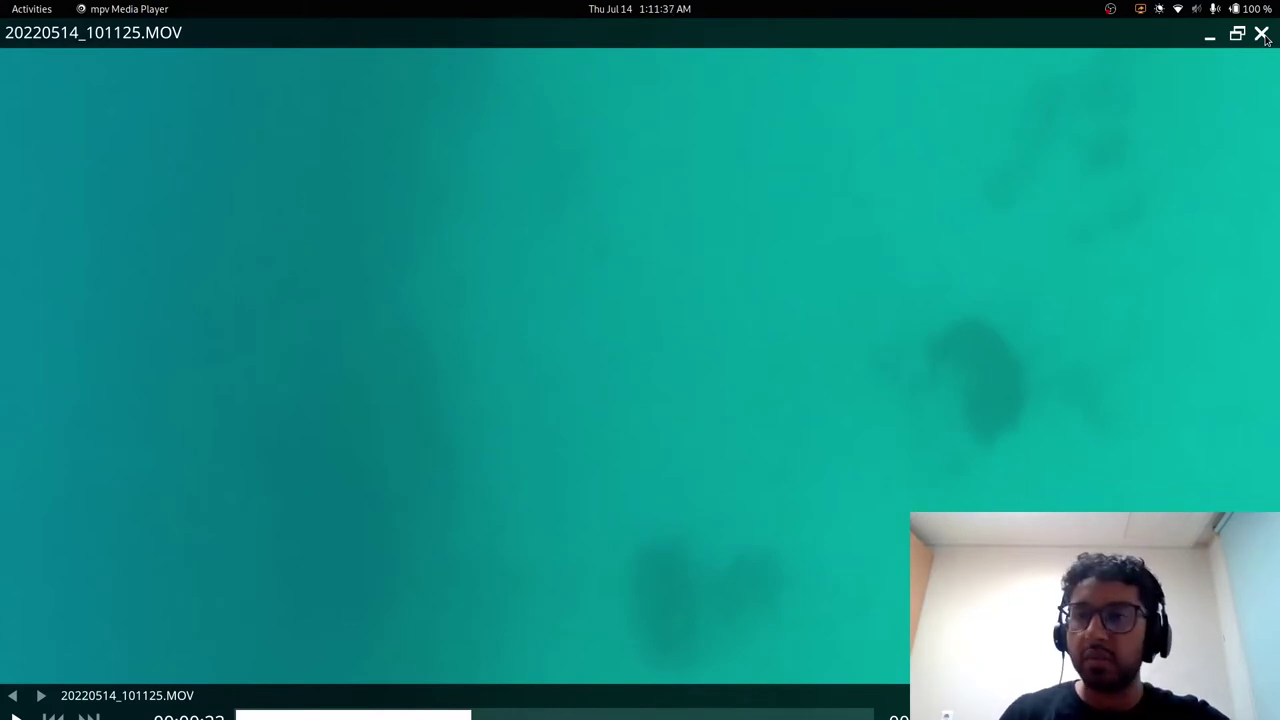
Close mpv, then start and cancel a new folder named 'temp'.
click(1262, 34)
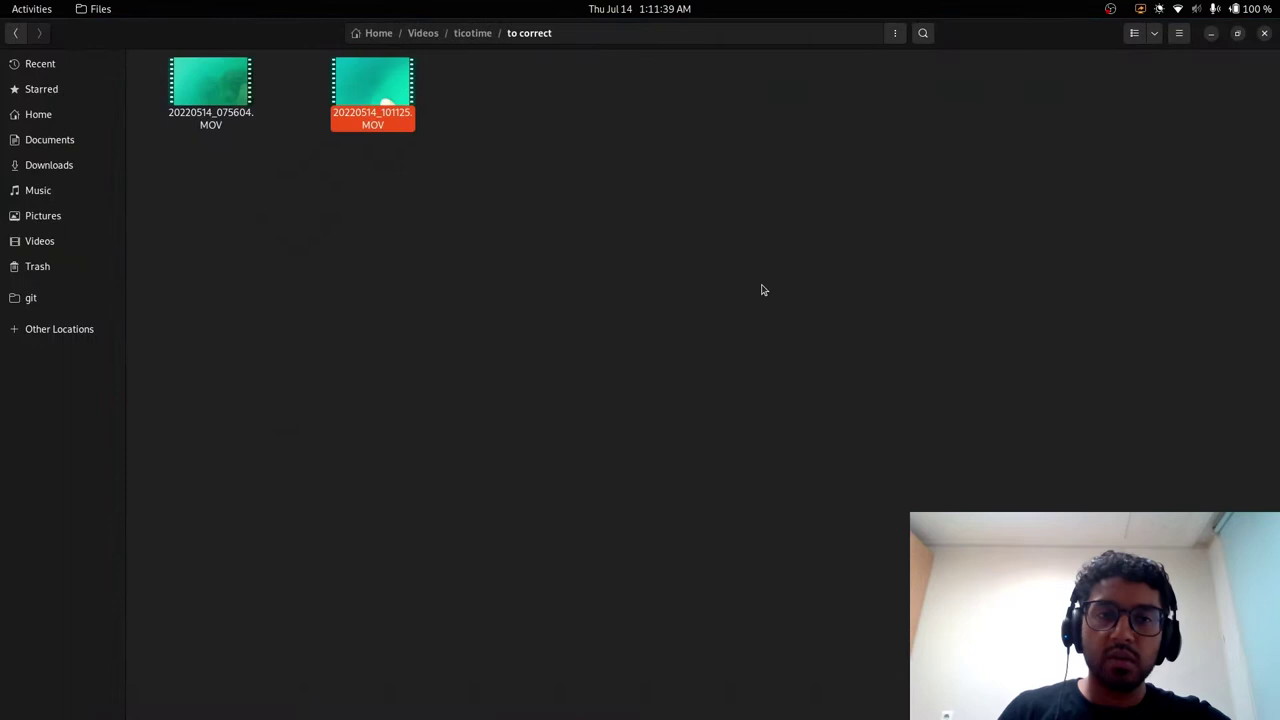
click(600, 296)
right_click(521, 146)
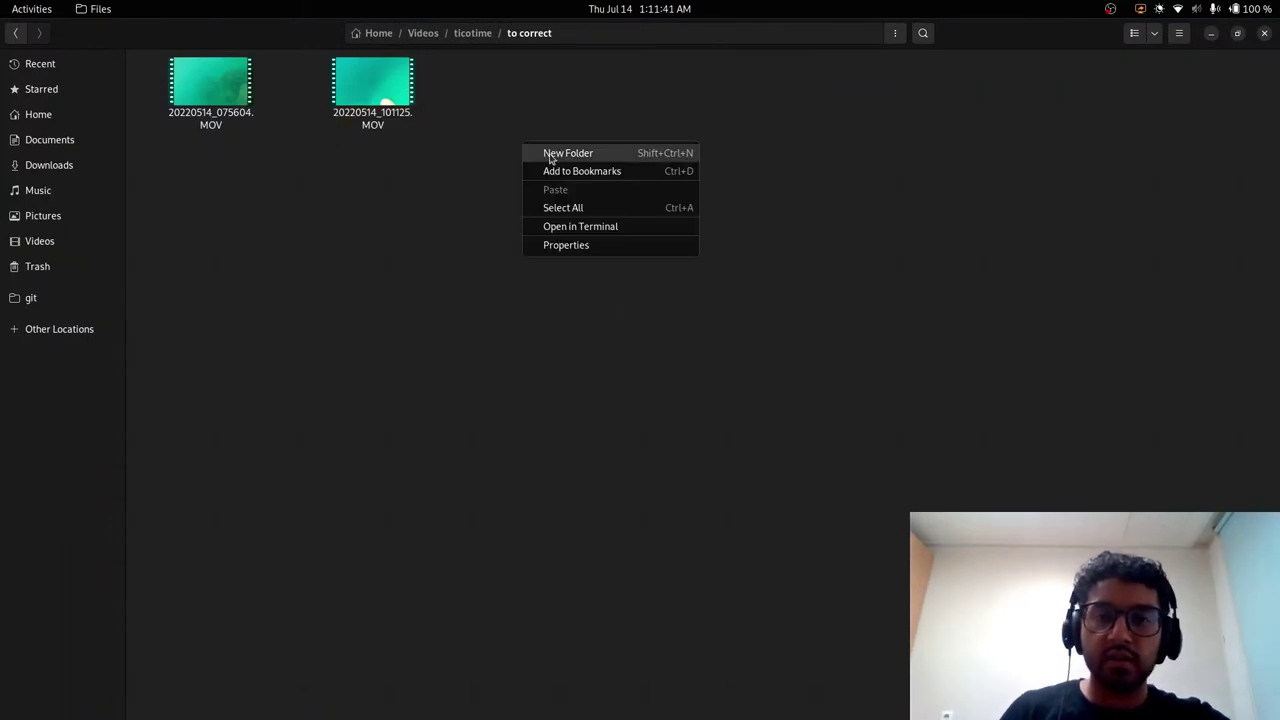
click(555, 157)
text(temp)
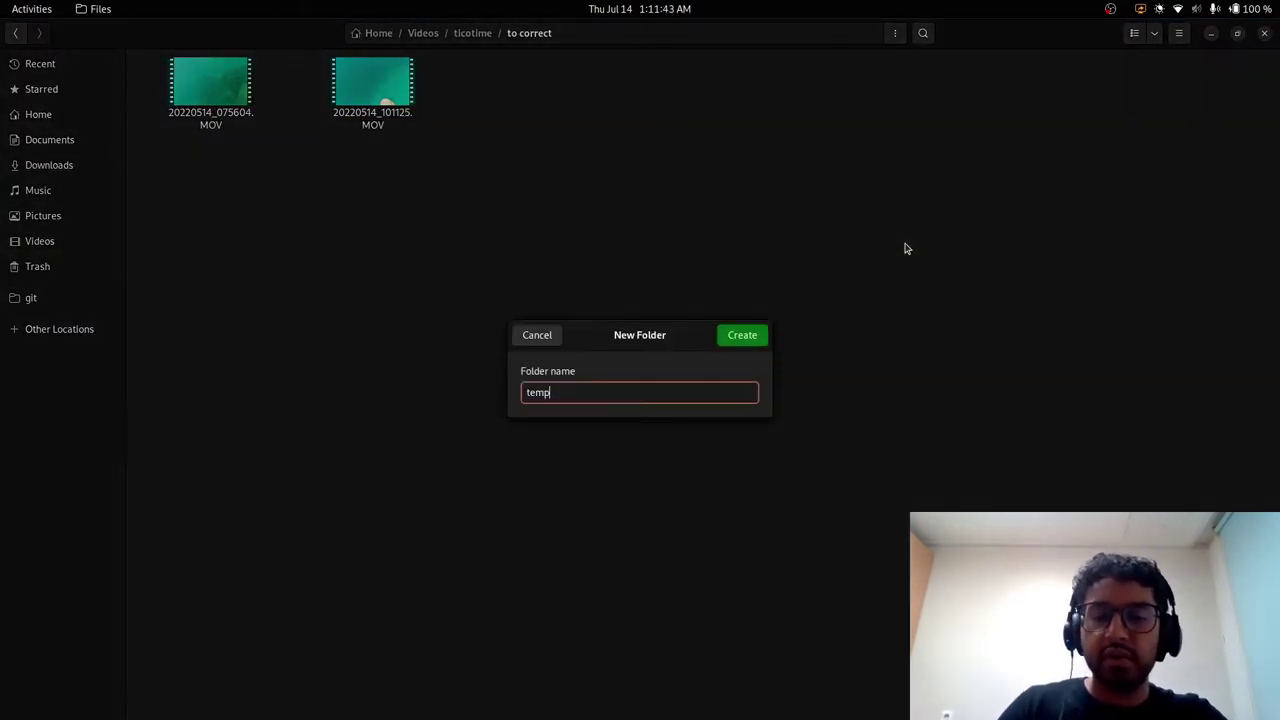
click(539, 340)
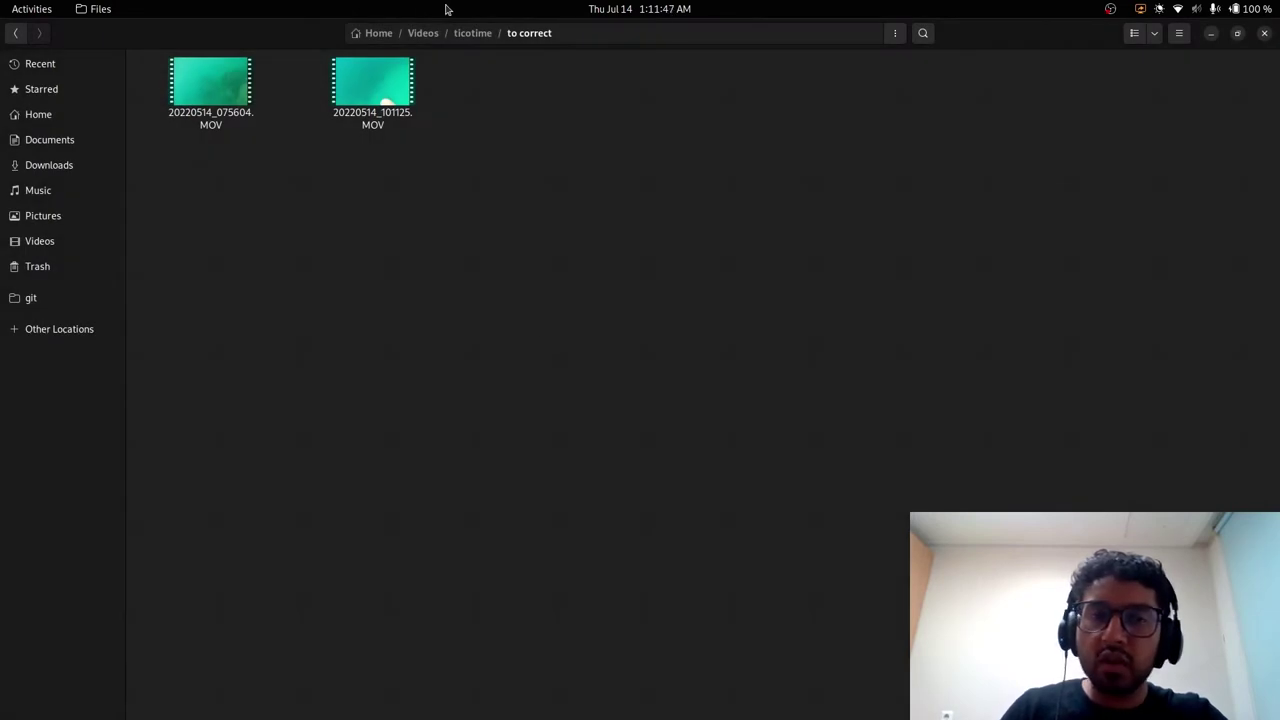
Open 20220514_101125.MOV in Shotcut through Open With Other Application.
click(380, 98)
right_click(378, 96)
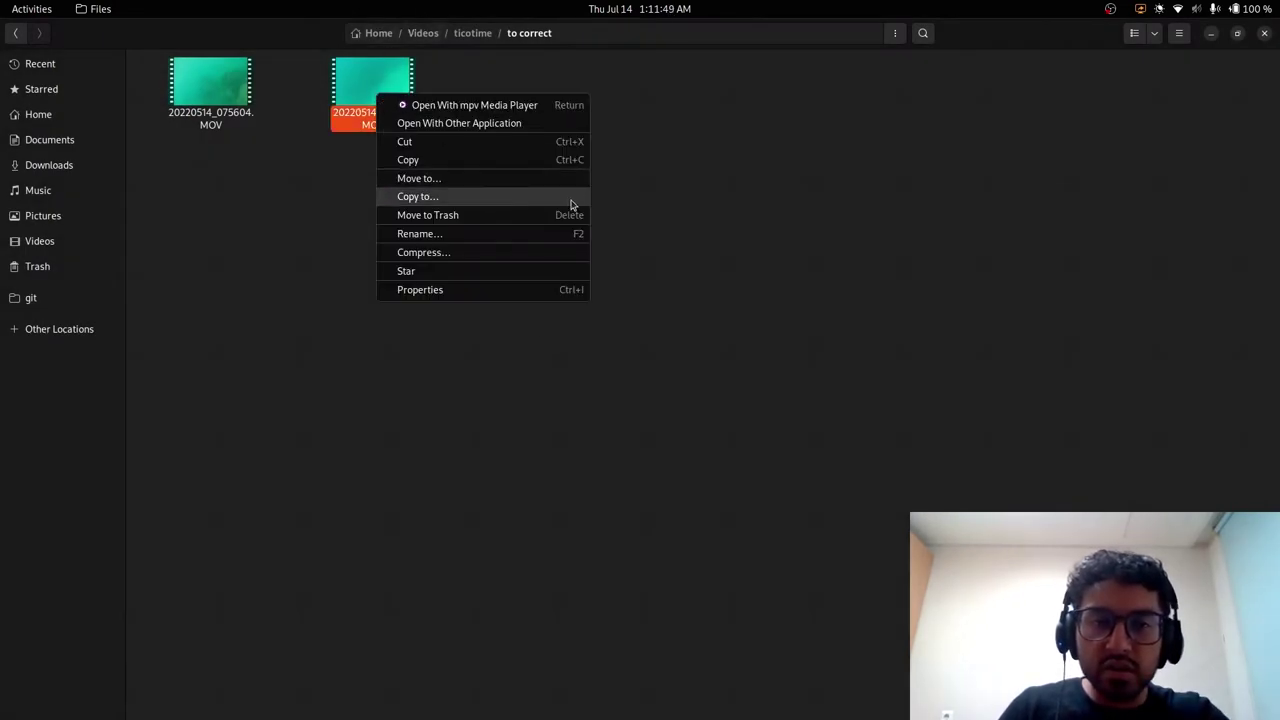
click(537, 125)
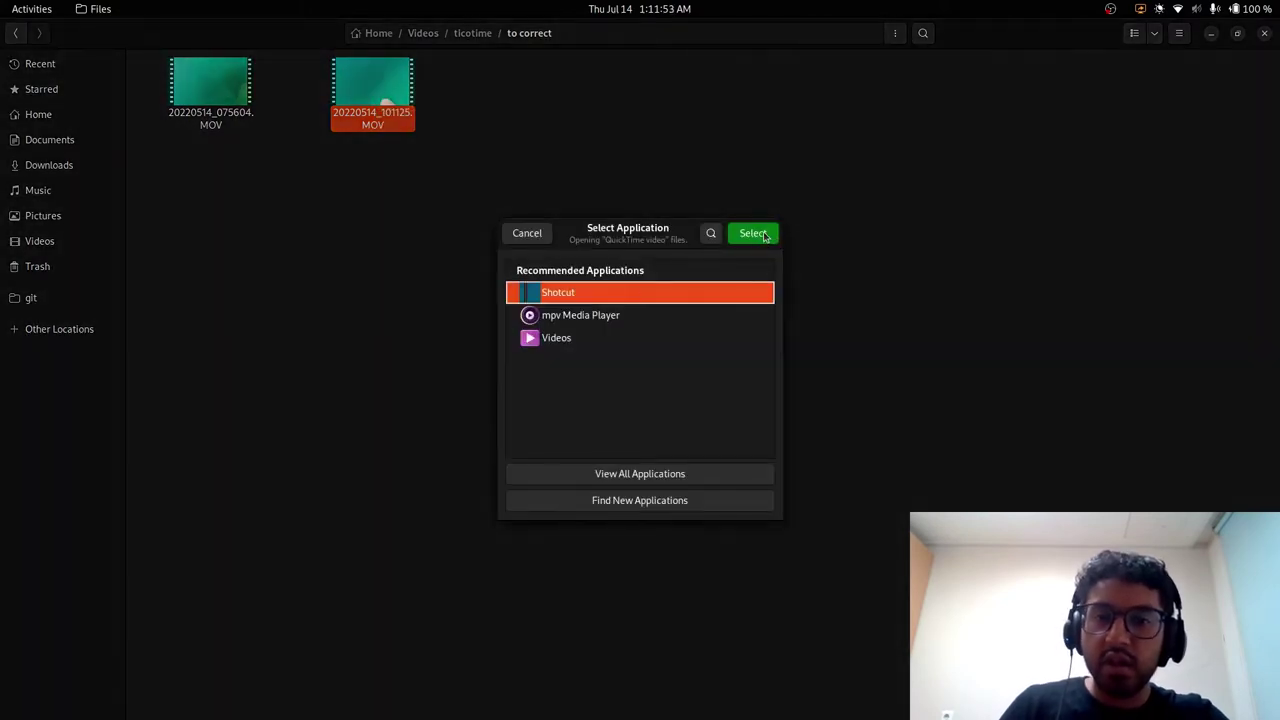
click(753, 233)
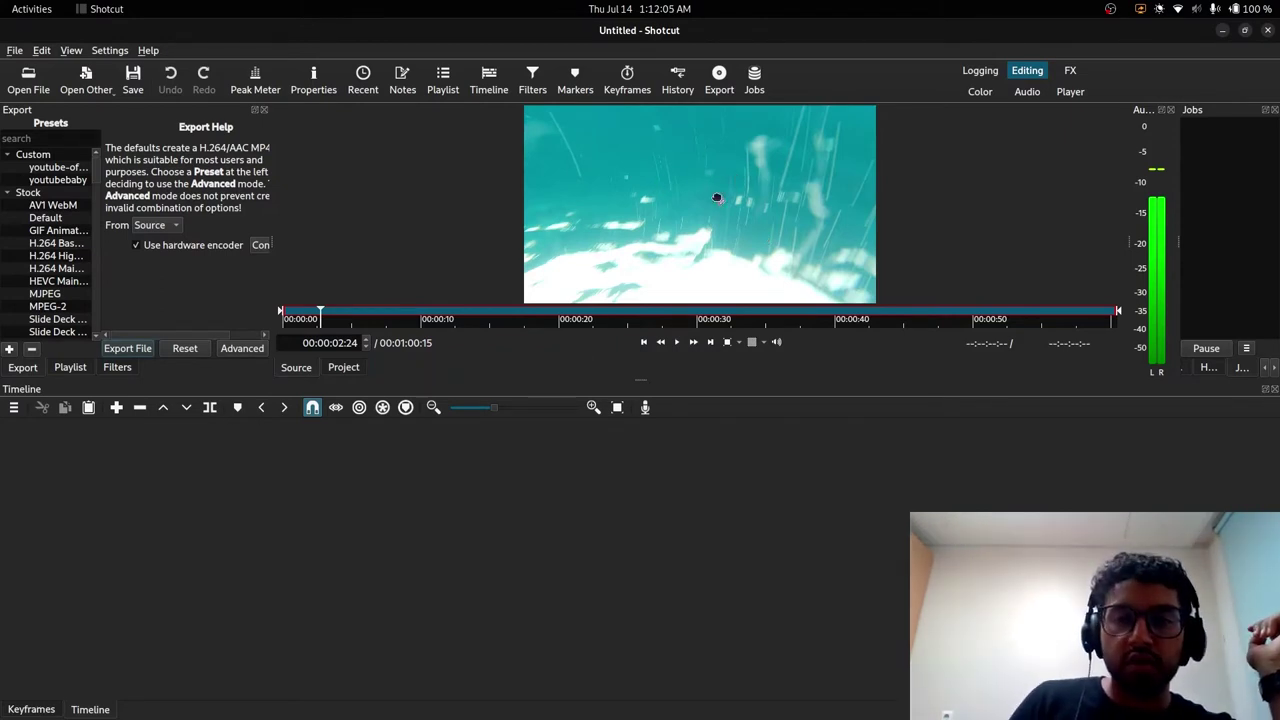
Put the clip on the V1 track, enlarge the preview, and play until the shark appears.
drag(386, 529, 198, 511)
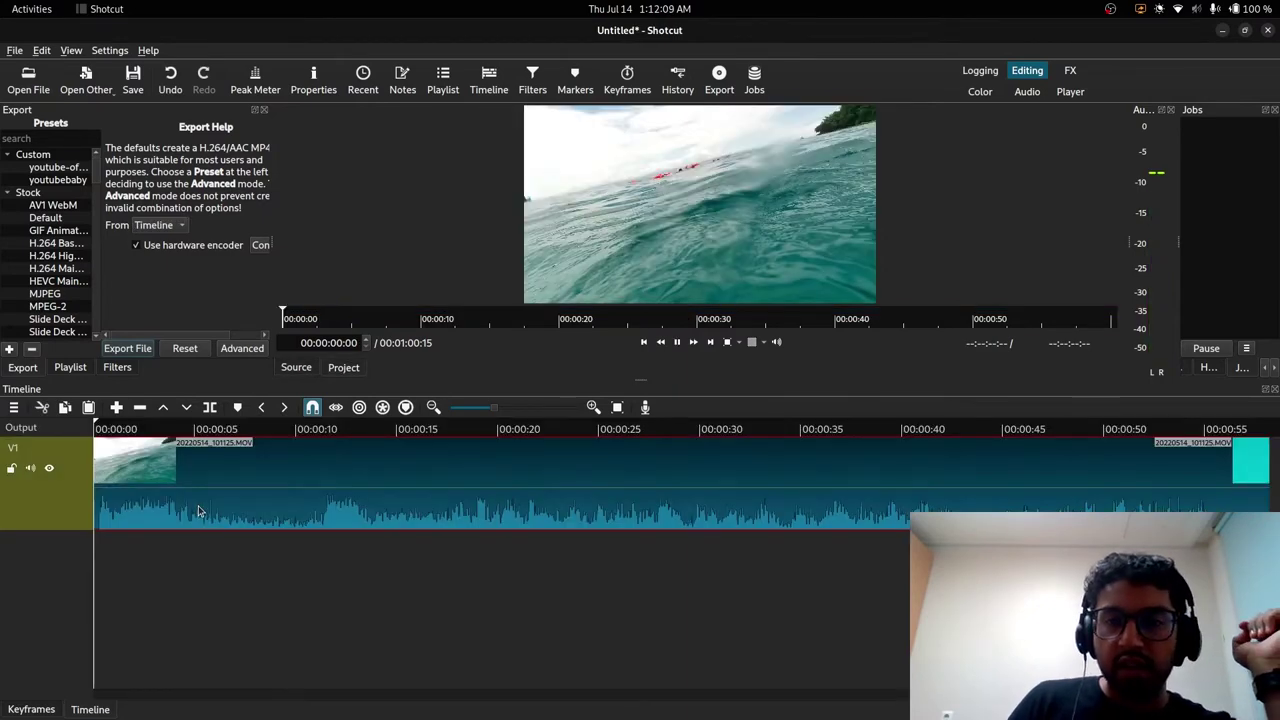
key(space)
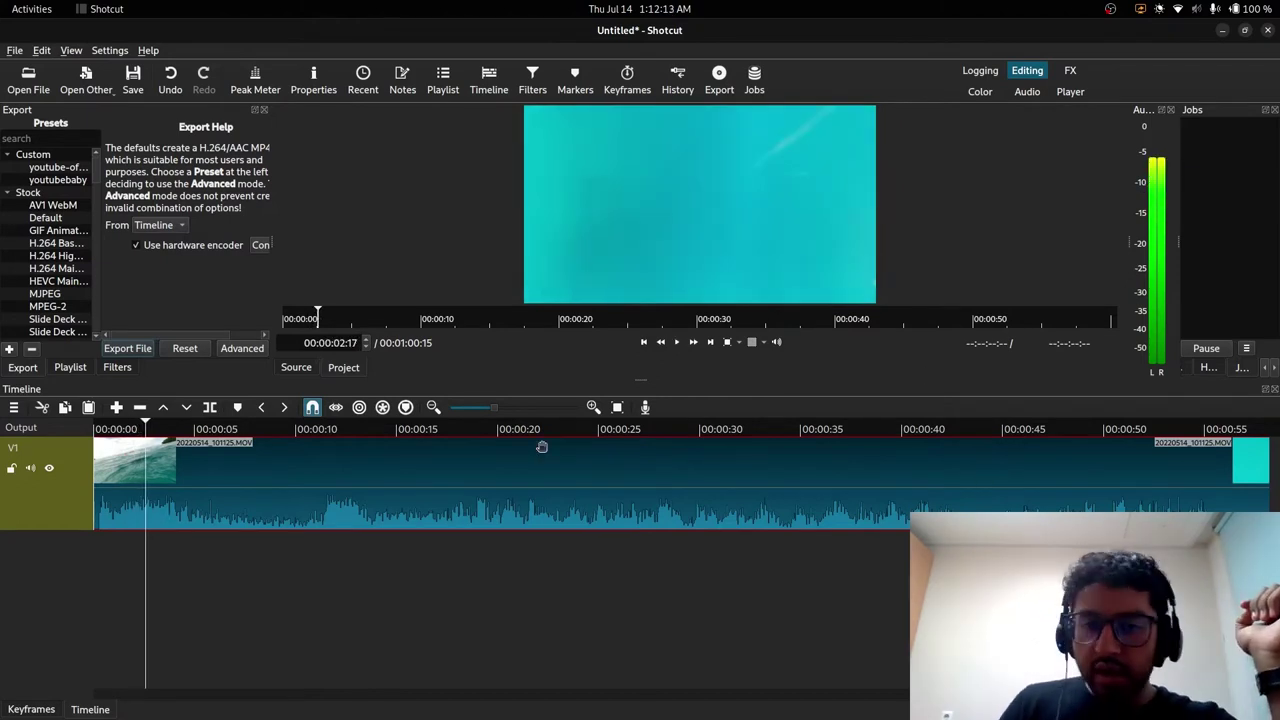
drag(640, 380, 644, 531)
key(space)
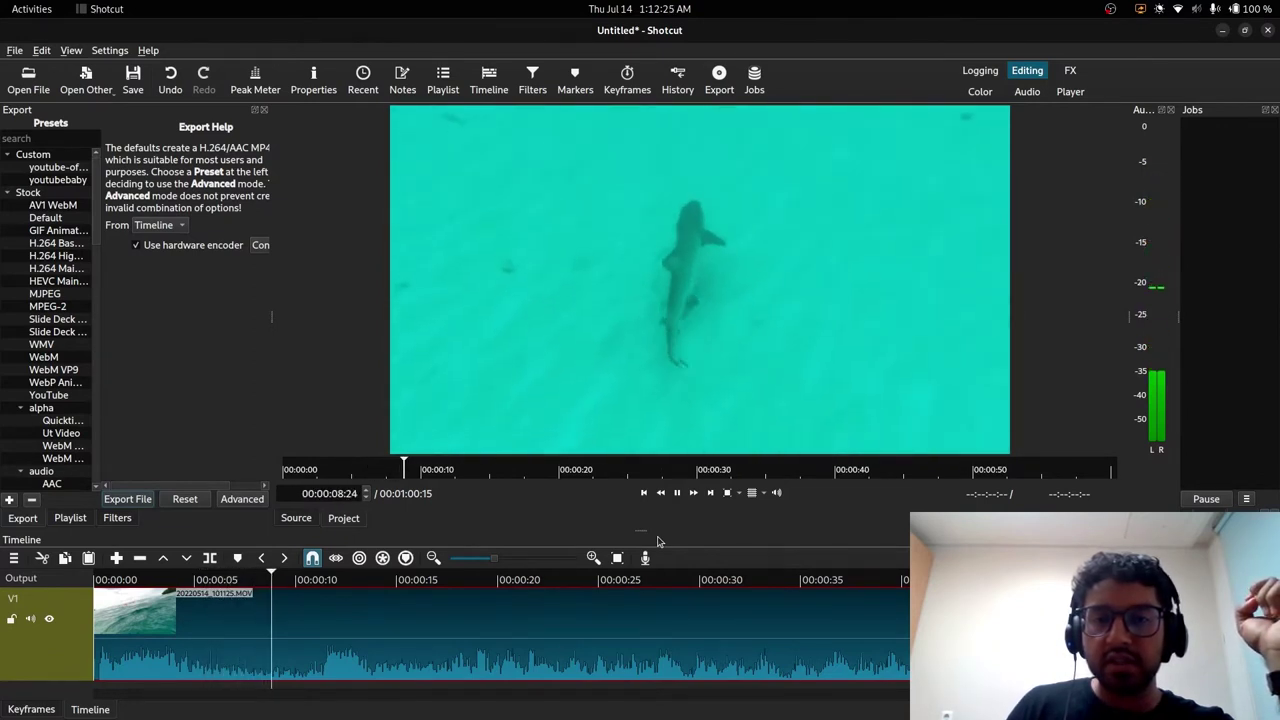
key(space)
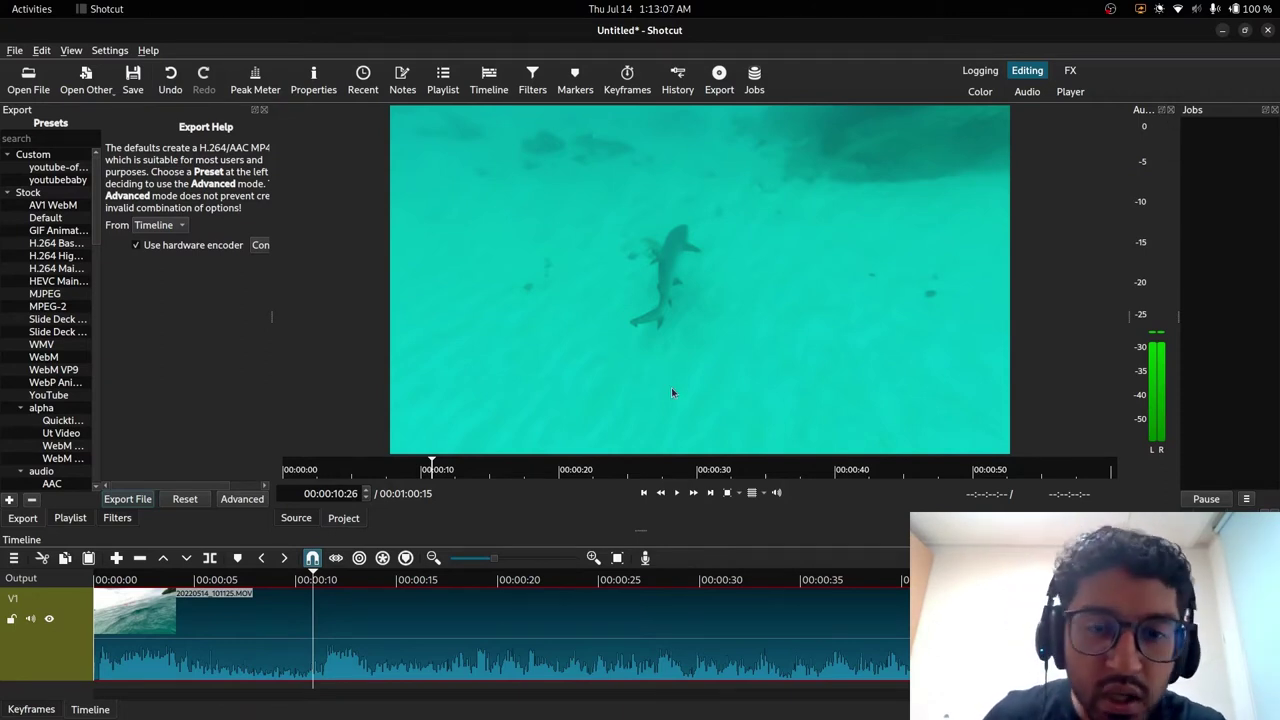
Enlarge the preview further and jump back to about 00:00:08, where the shark is visible.
drag(641, 537, 630, 571)
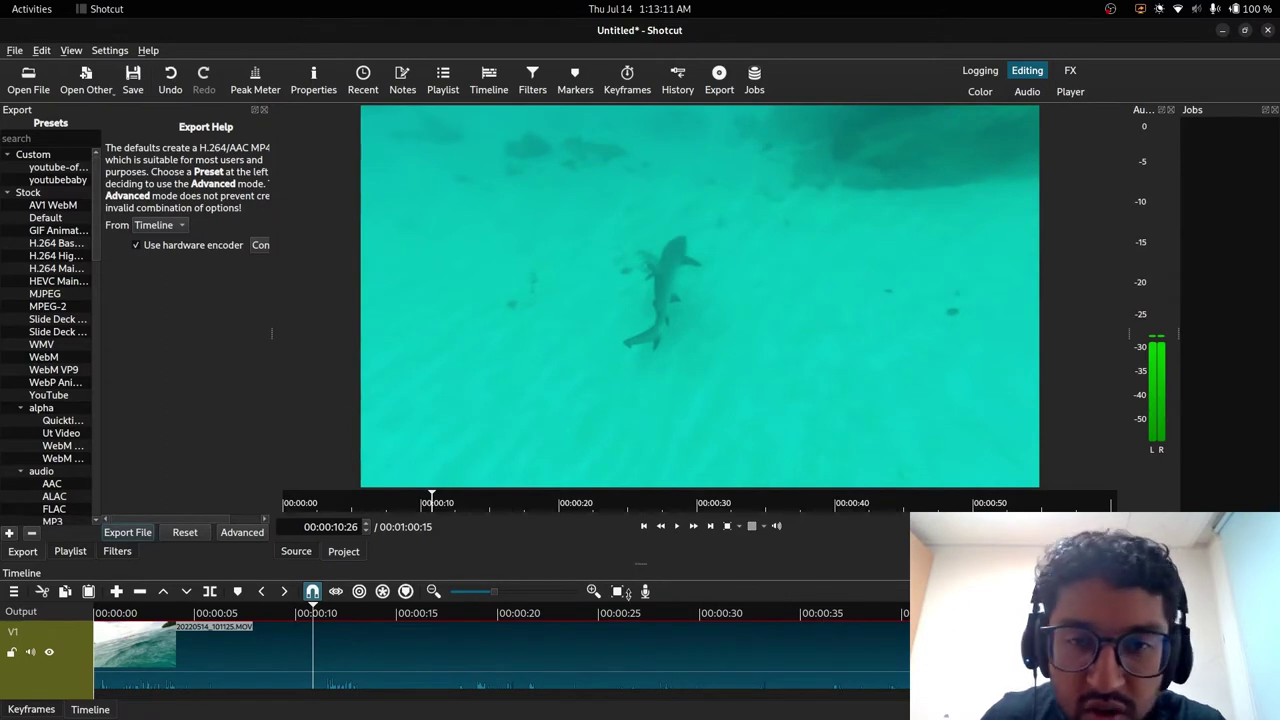
click(711, 395)
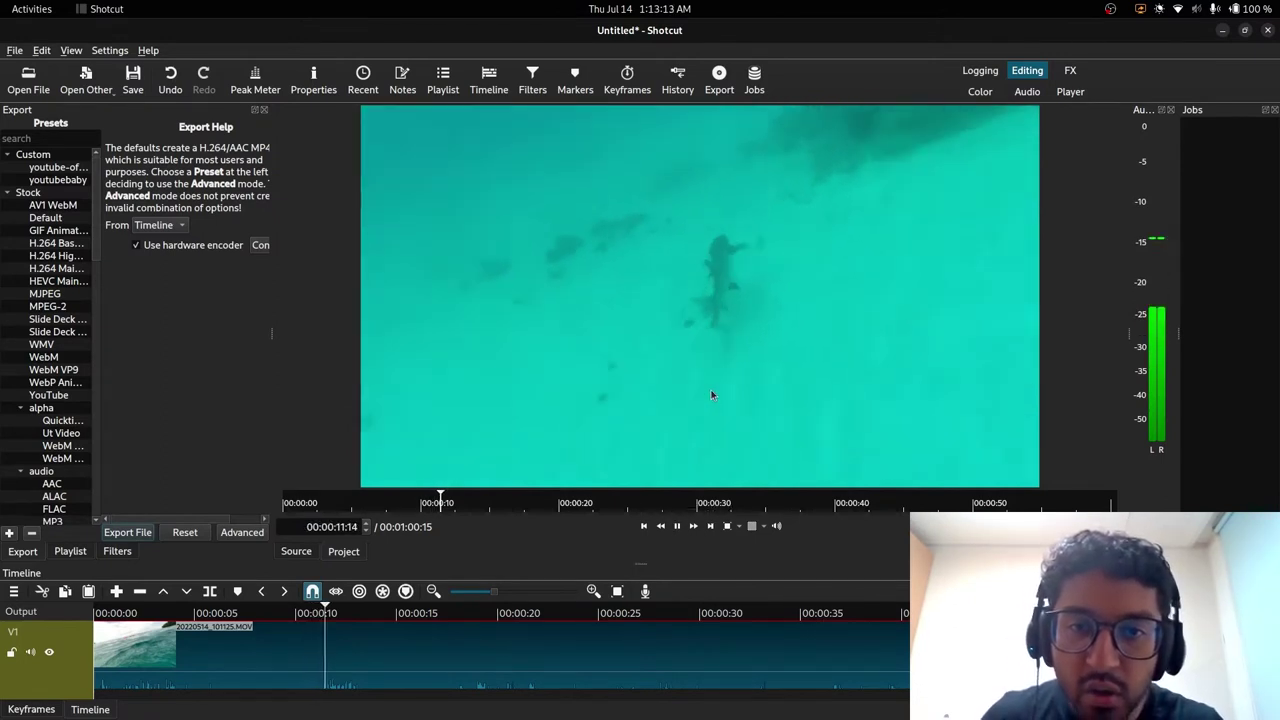
click(398, 500)
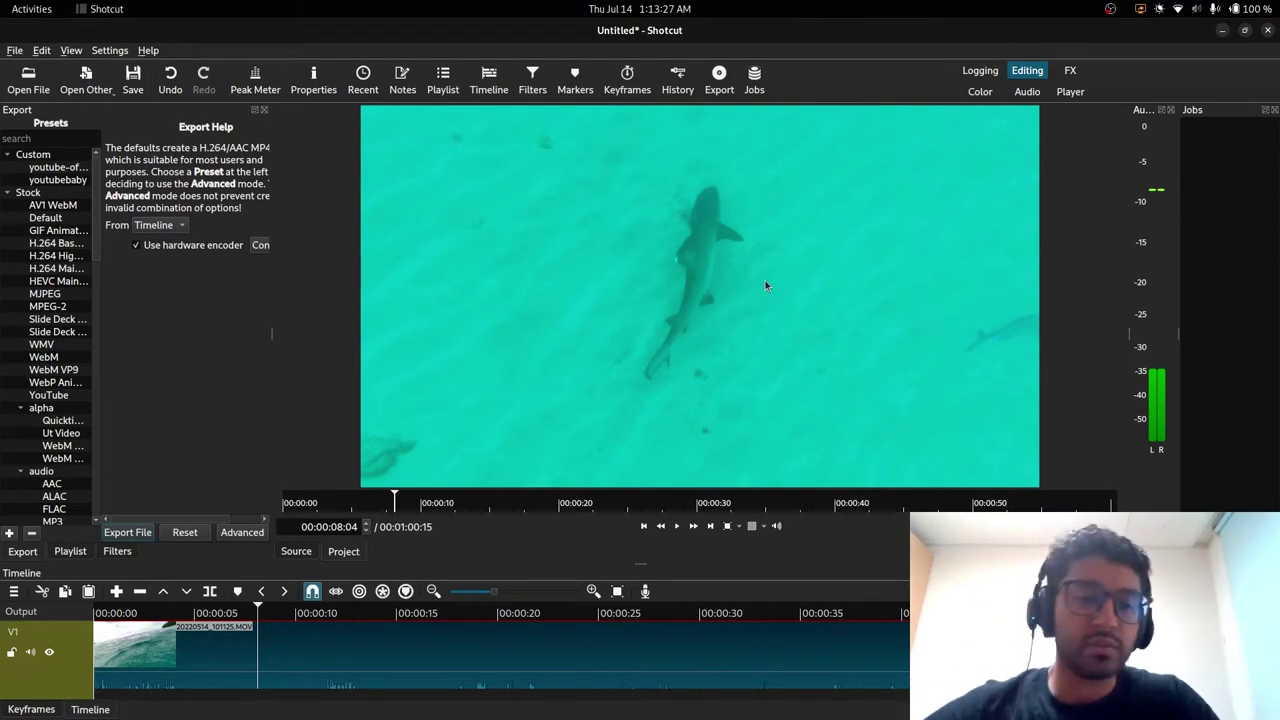
Add a White Balance filter found by searching 'white' and open its Neutral color chooser.
click(116, 552)
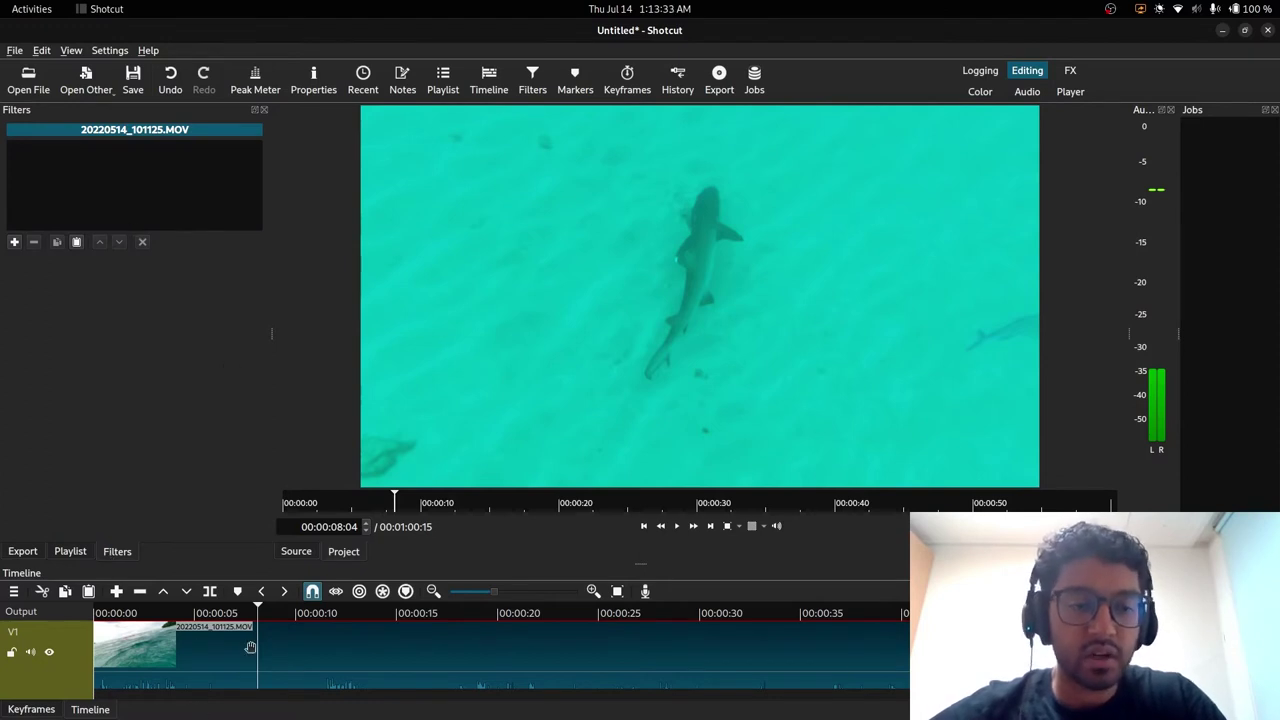
click(14, 243)
text(w)
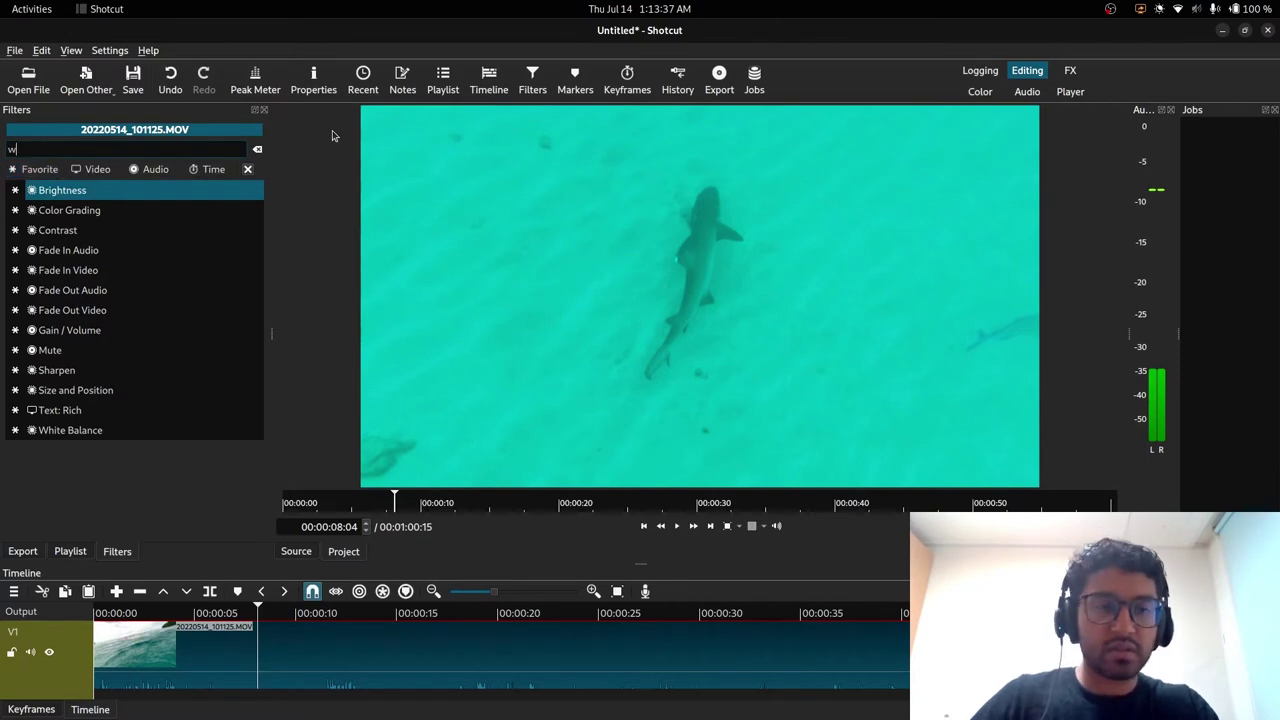
text(hite)
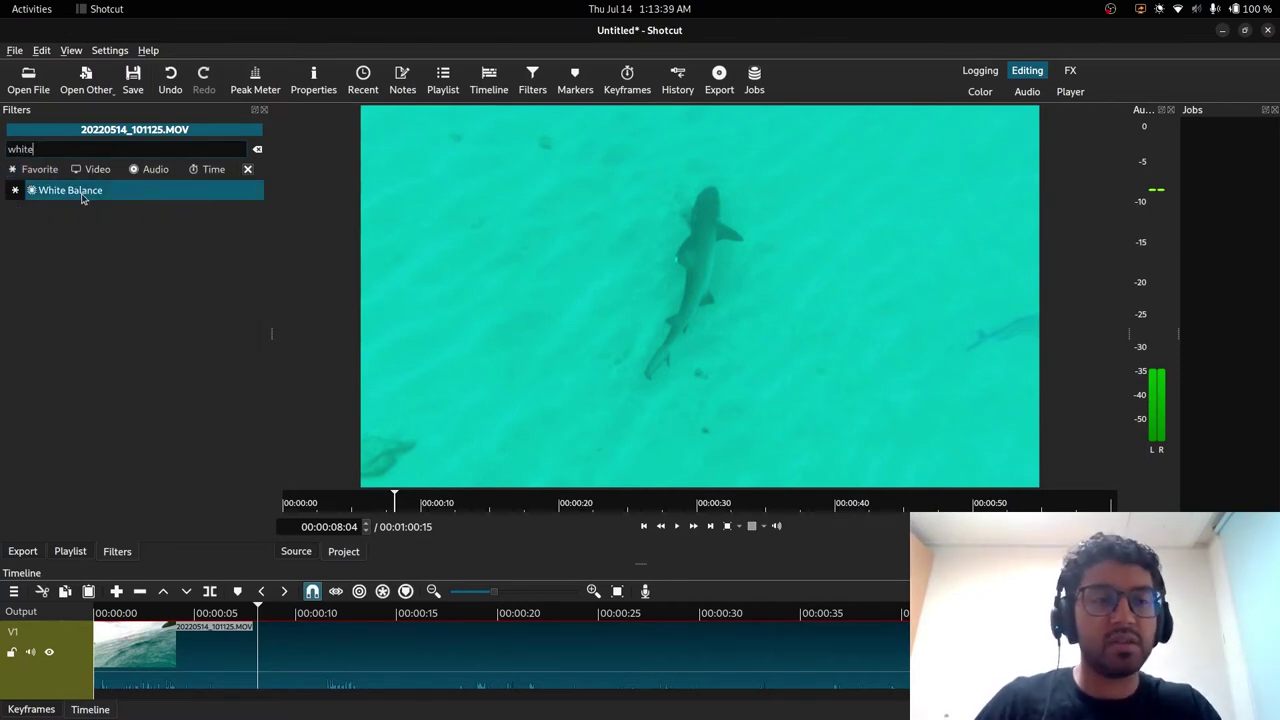
click(85, 191)
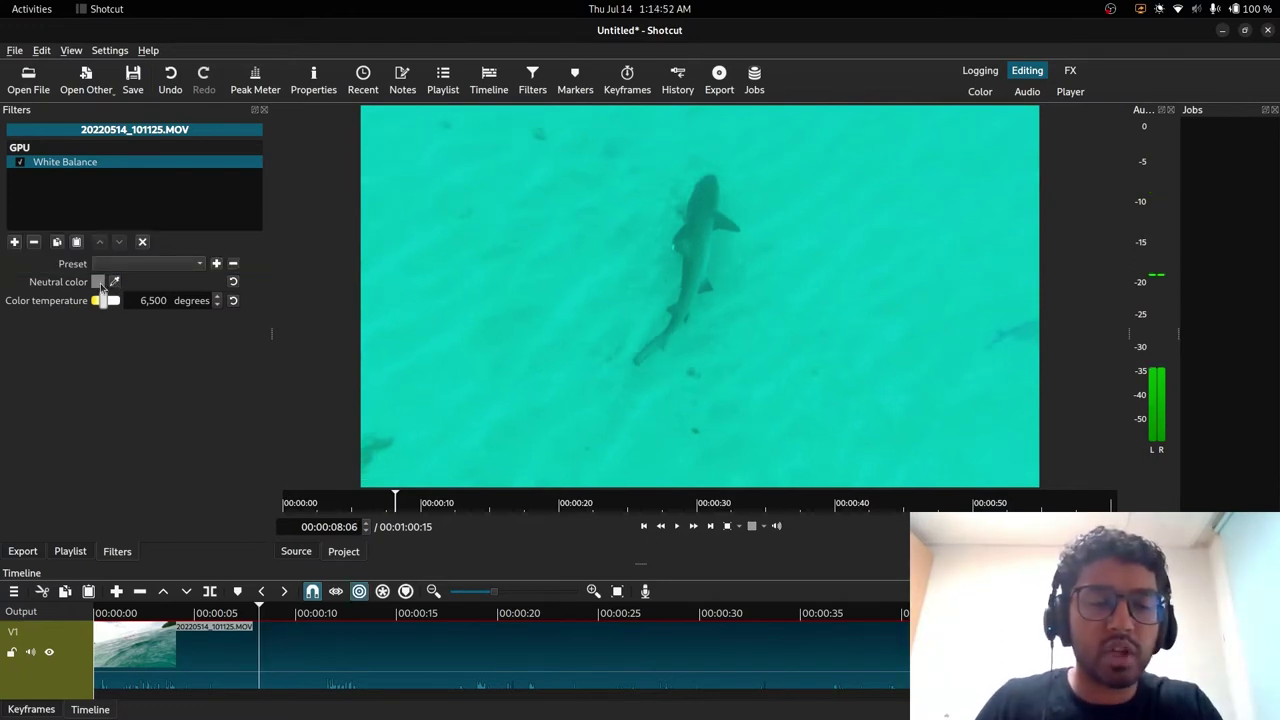
click(97, 282)
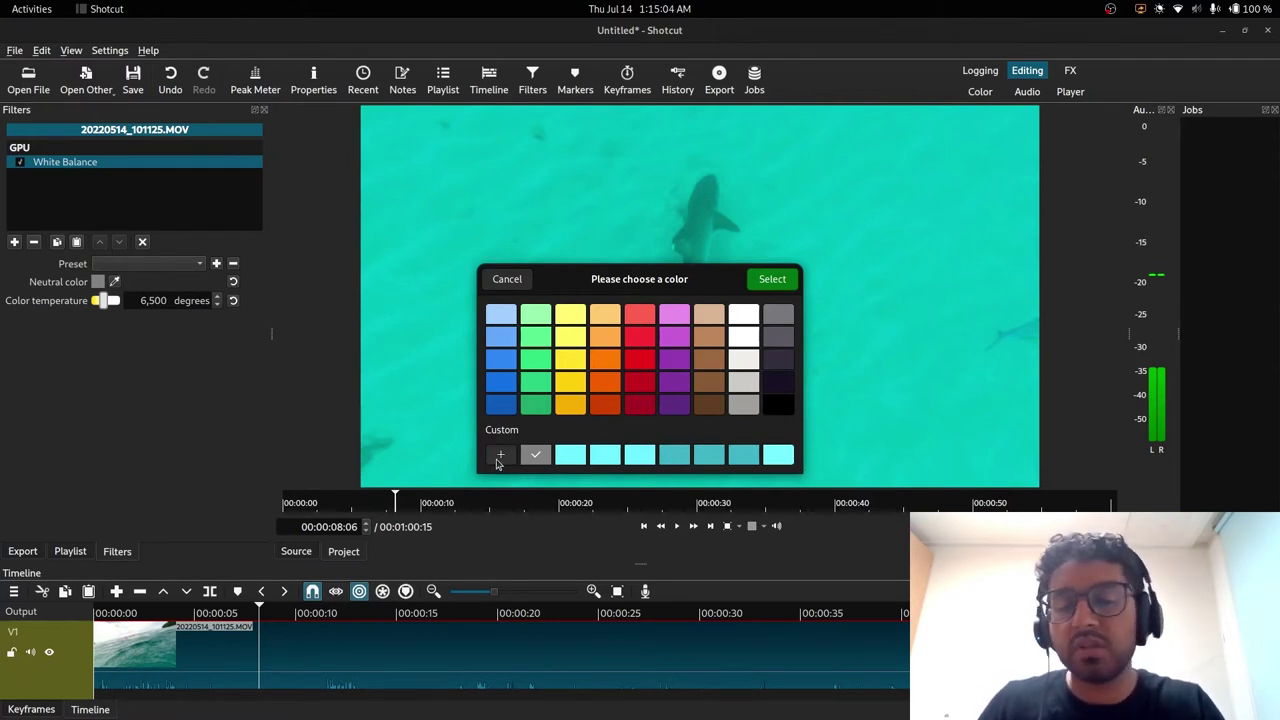
Sample the cyan water from the preview as the White Balance neutral colour.
click(500, 456)
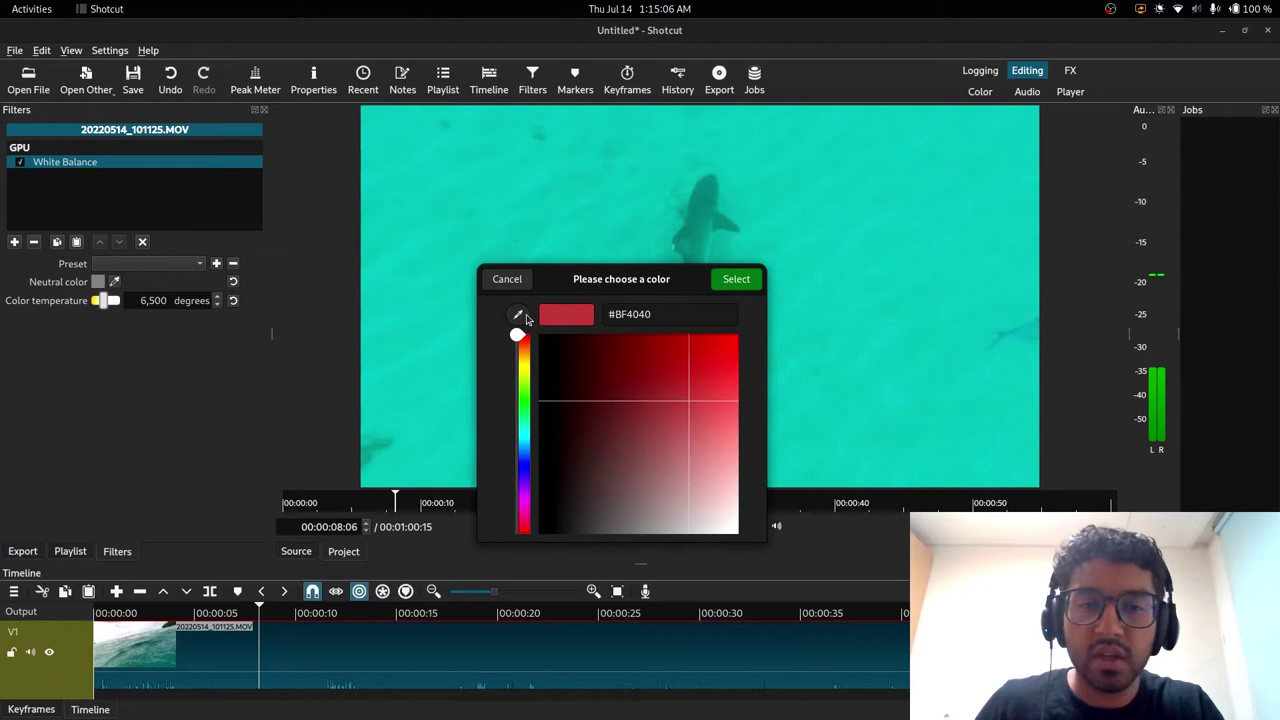
click(518, 314)
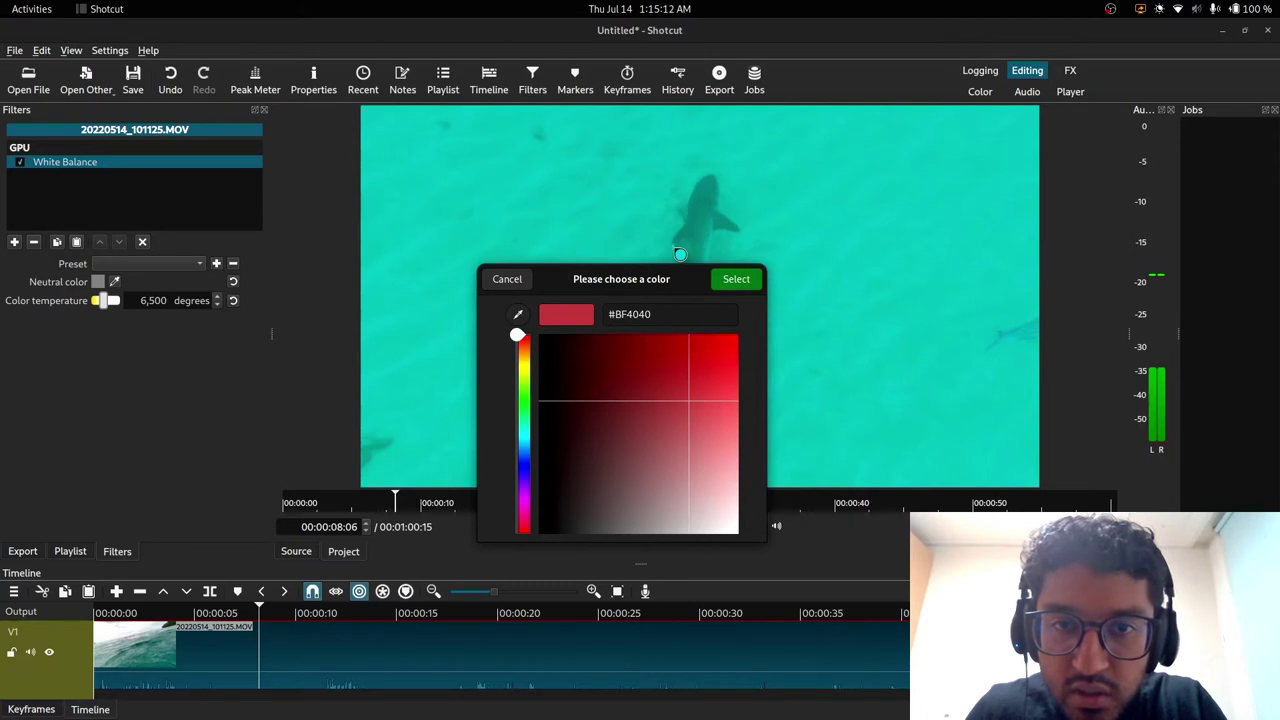
click(680, 254)
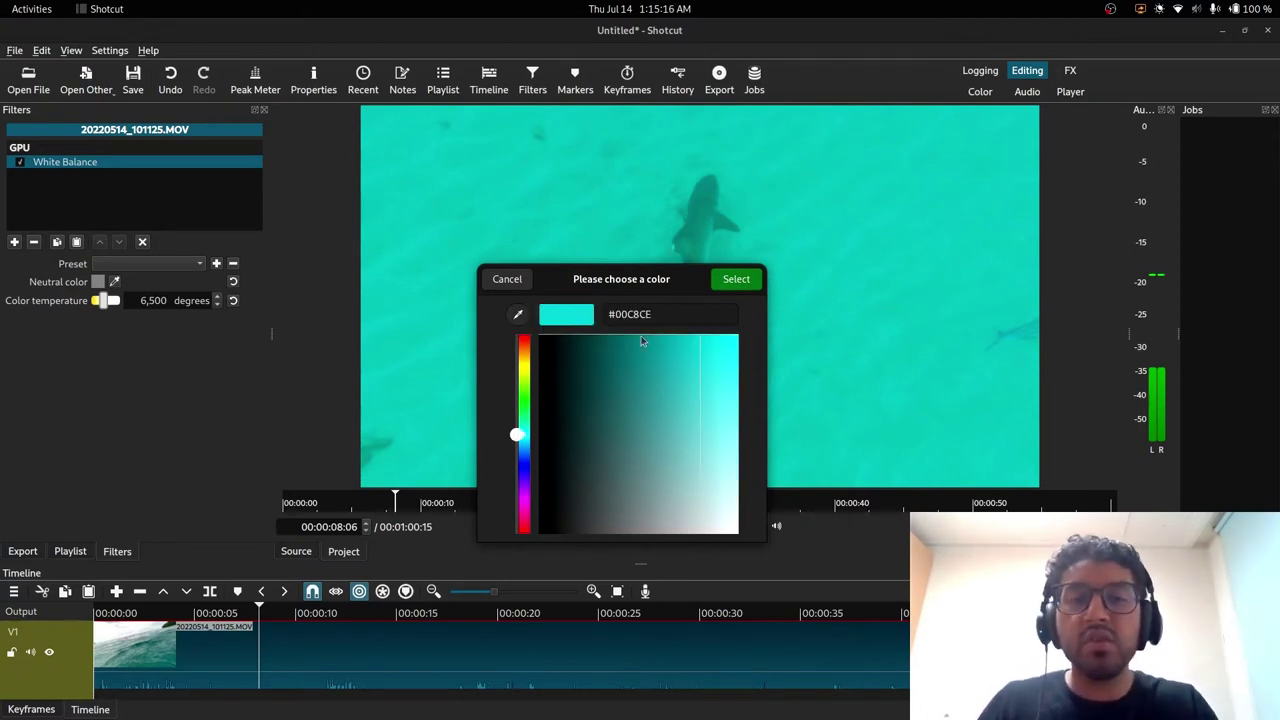
click(749, 287)
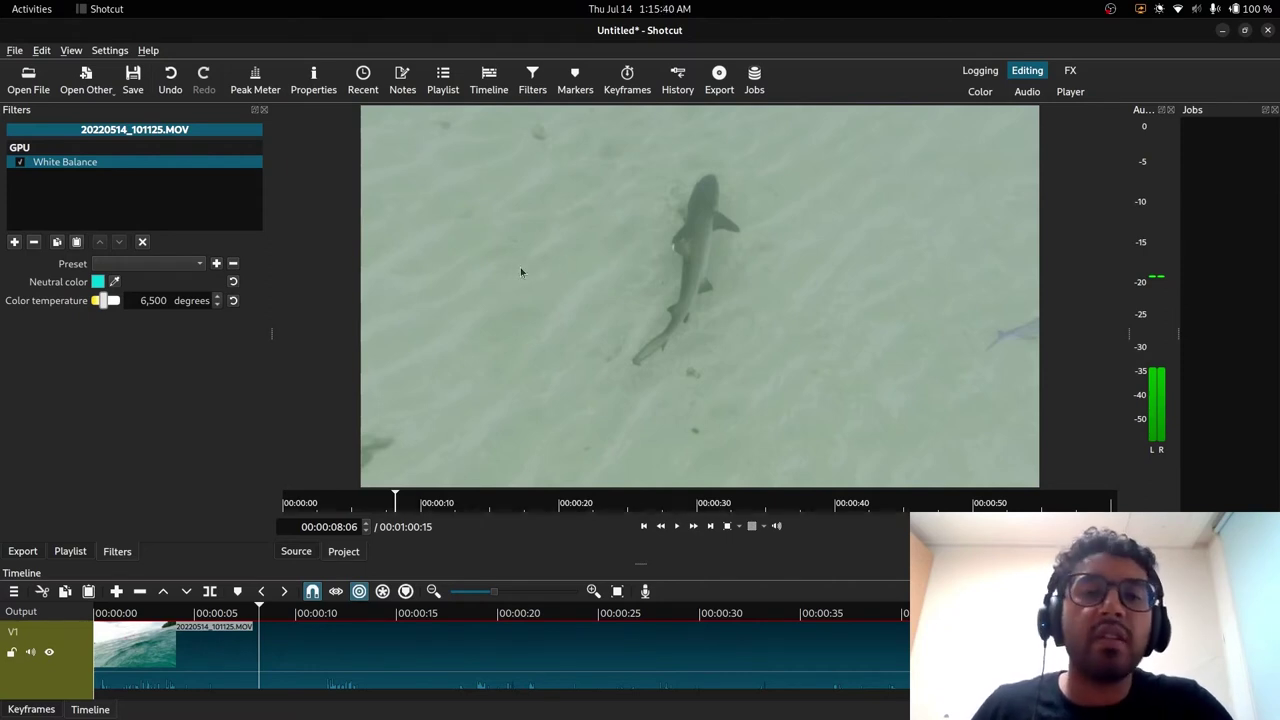
Add a Sharpen filter found by searching 'shar' and move it above White Balance.
click(14, 241)
text(shar)
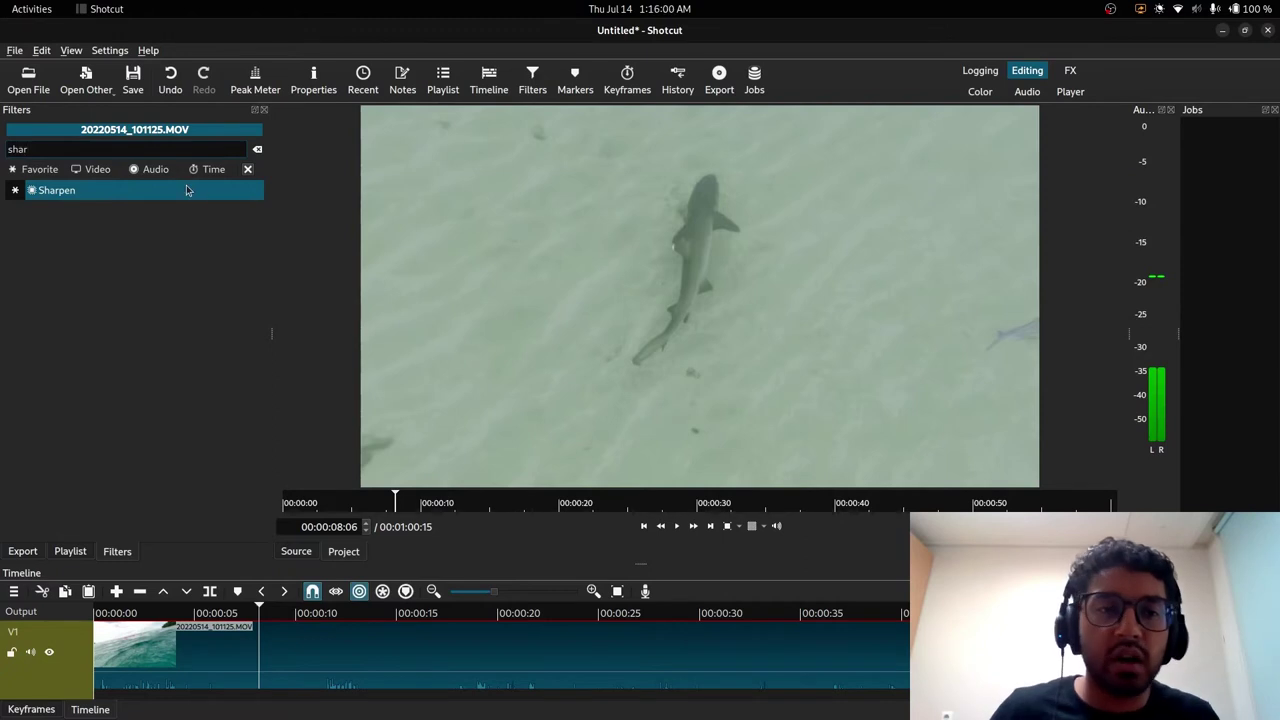
click(138, 191)
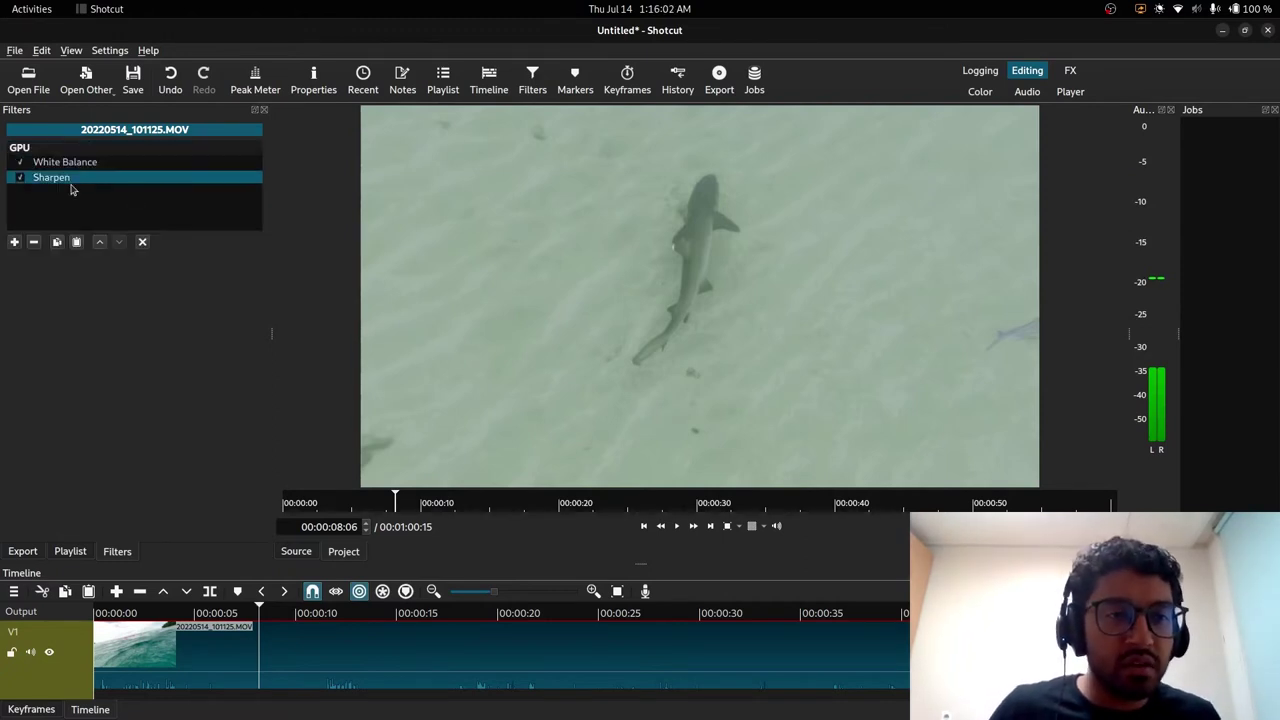
drag(62, 180, 26, 170)
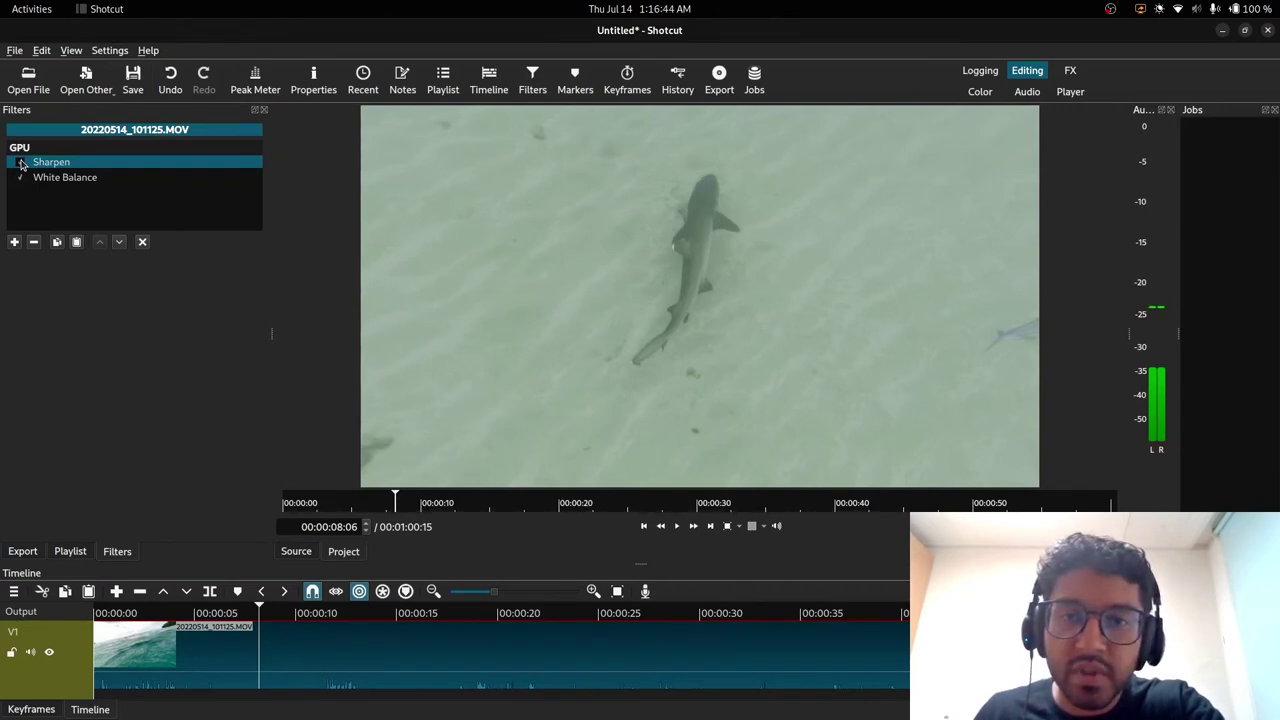
click(14, 242)
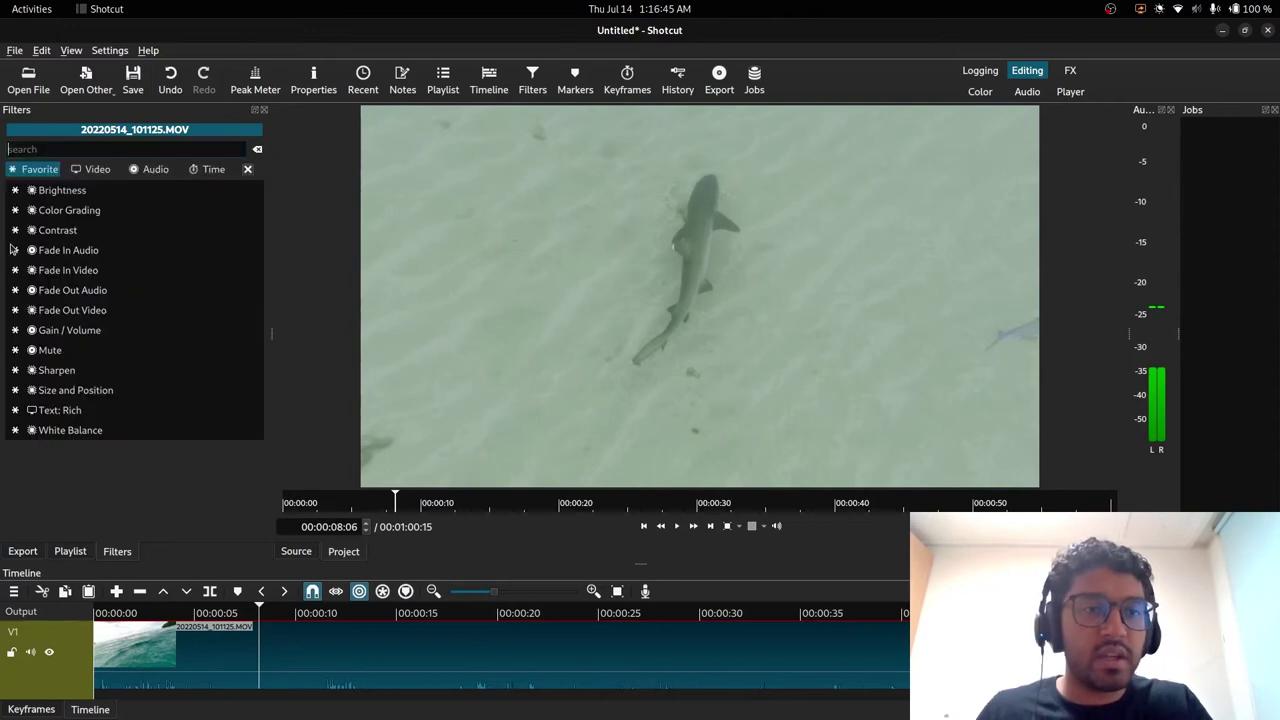
Add a Contrast filter and raise its level from 50% to 63.8%.
click(115, 232)
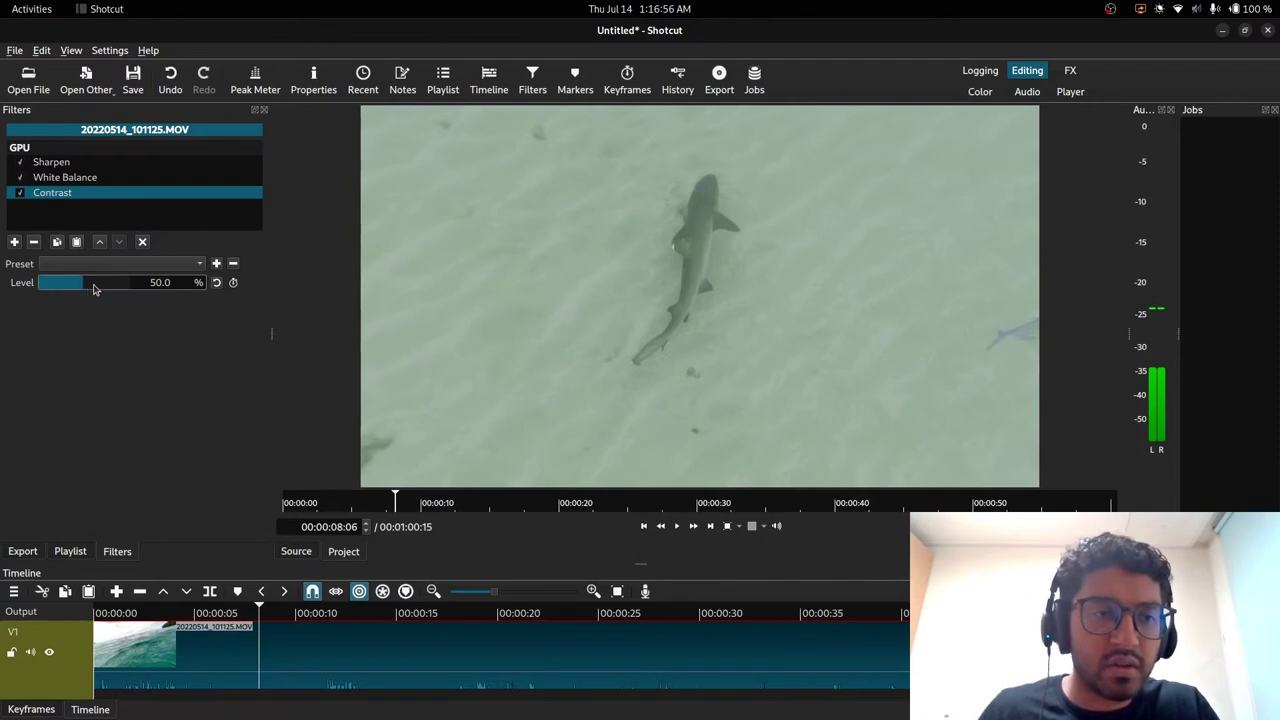
drag(85, 289, 100, 289)
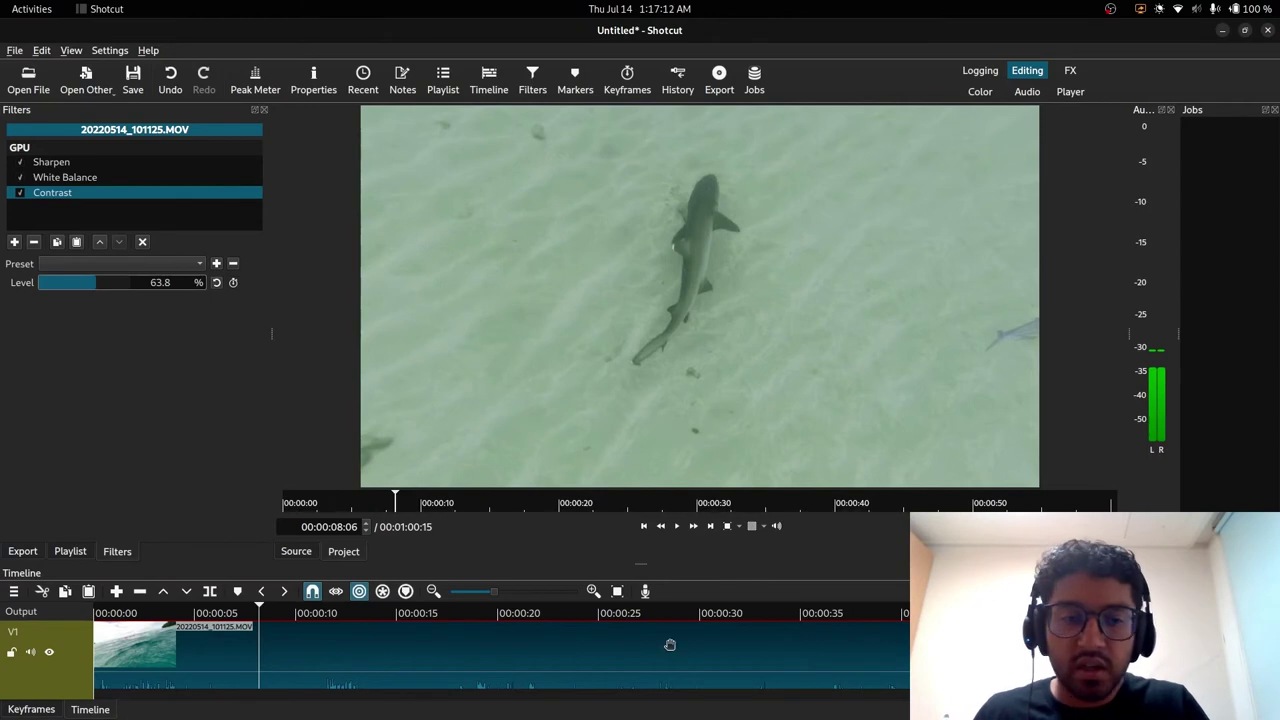
click(481, 616)
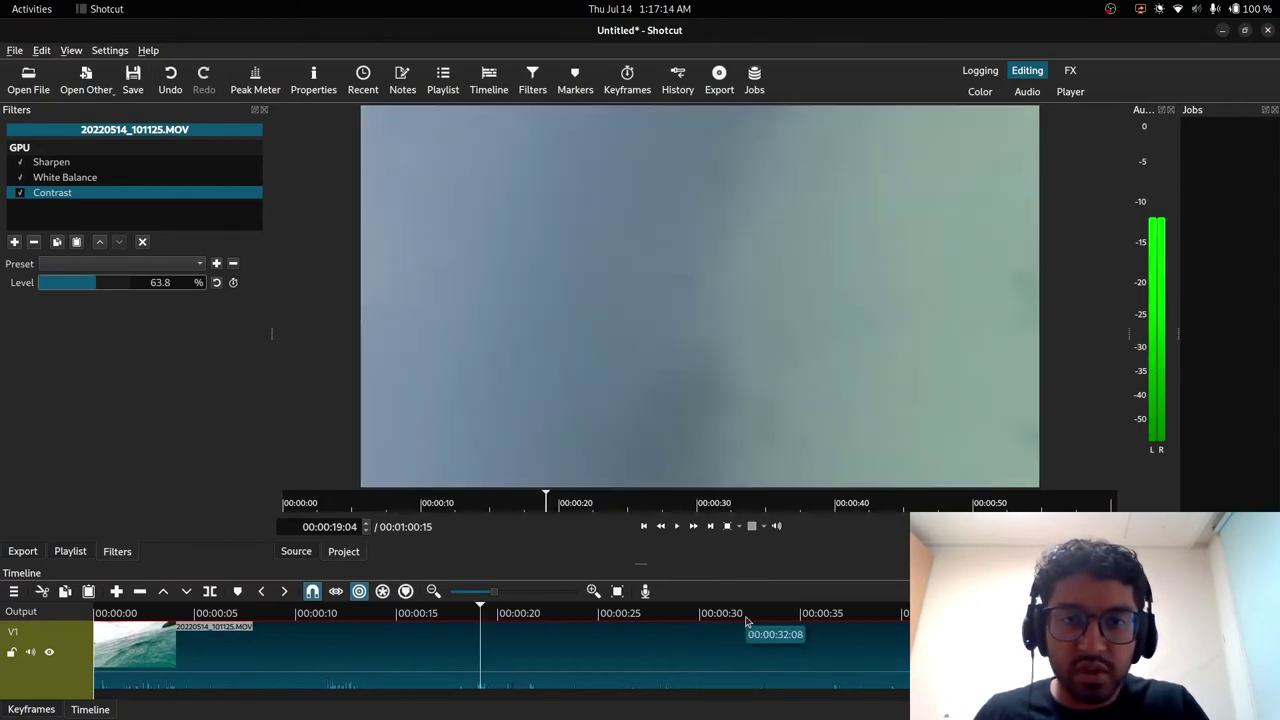
click(799, 614)
click(908, 614)
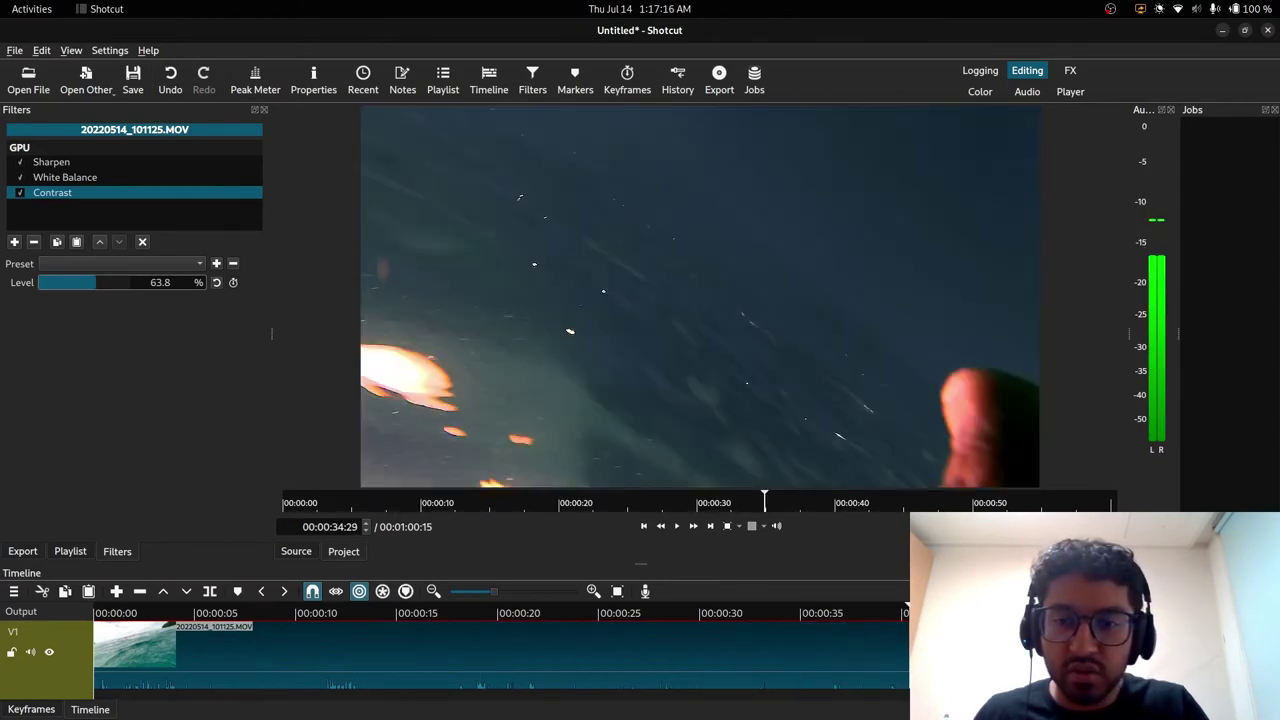
click(993, 614)
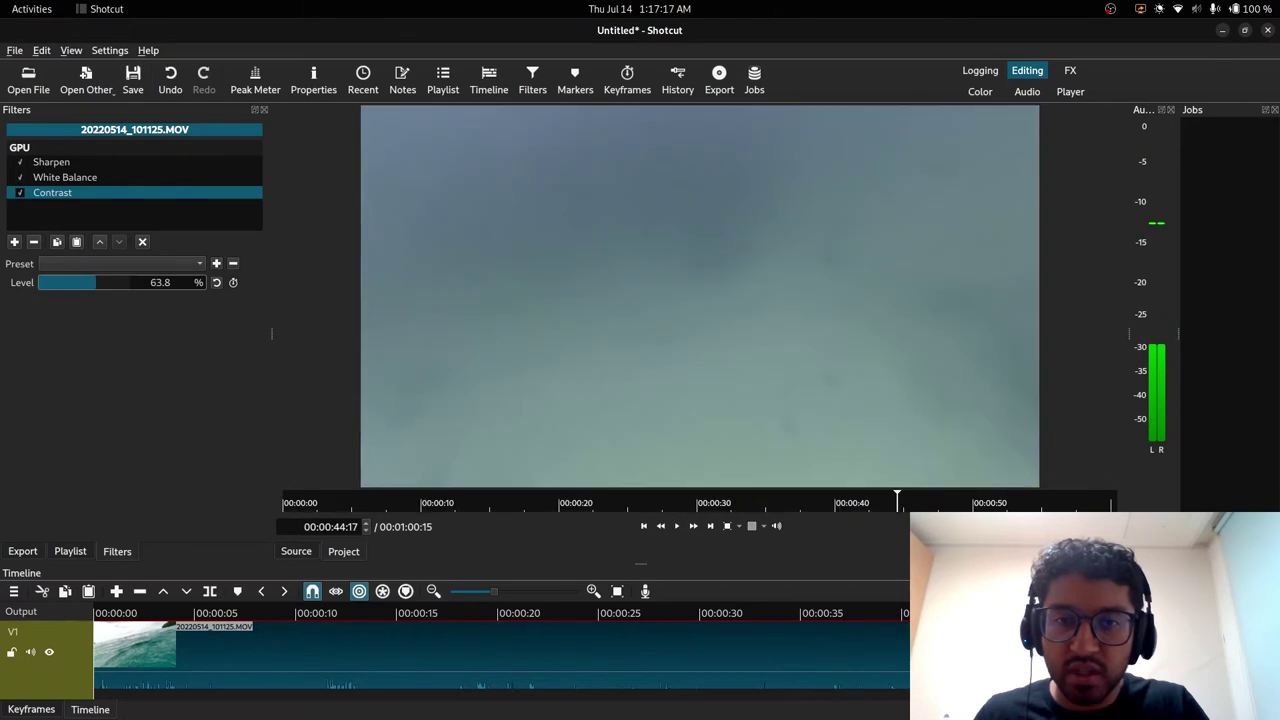
click(318, 614)
click(263, 615)
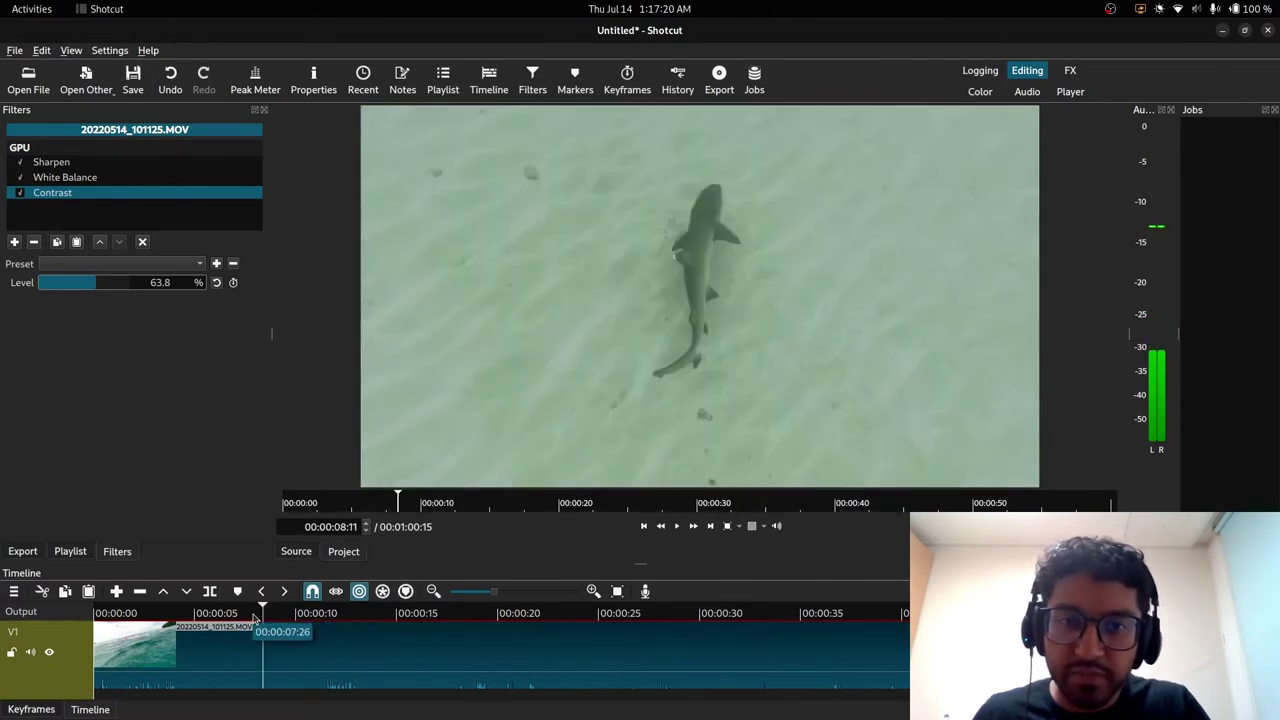
key(space)
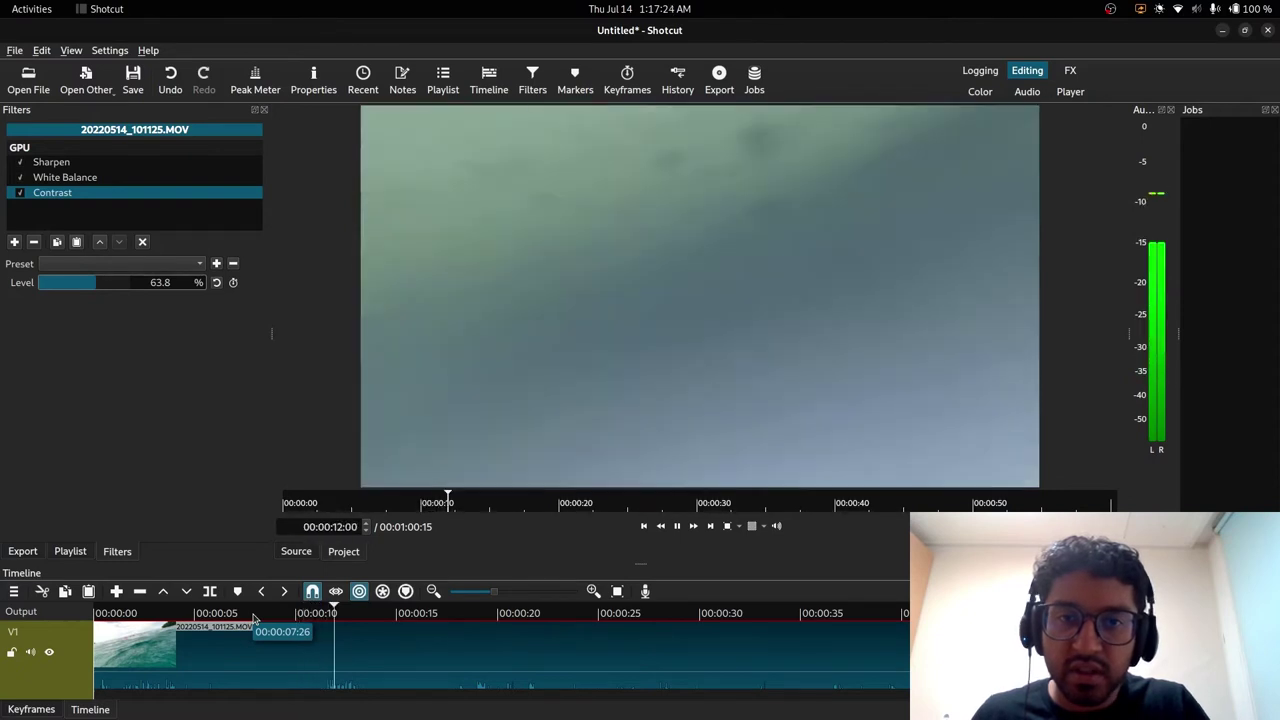
key(space)
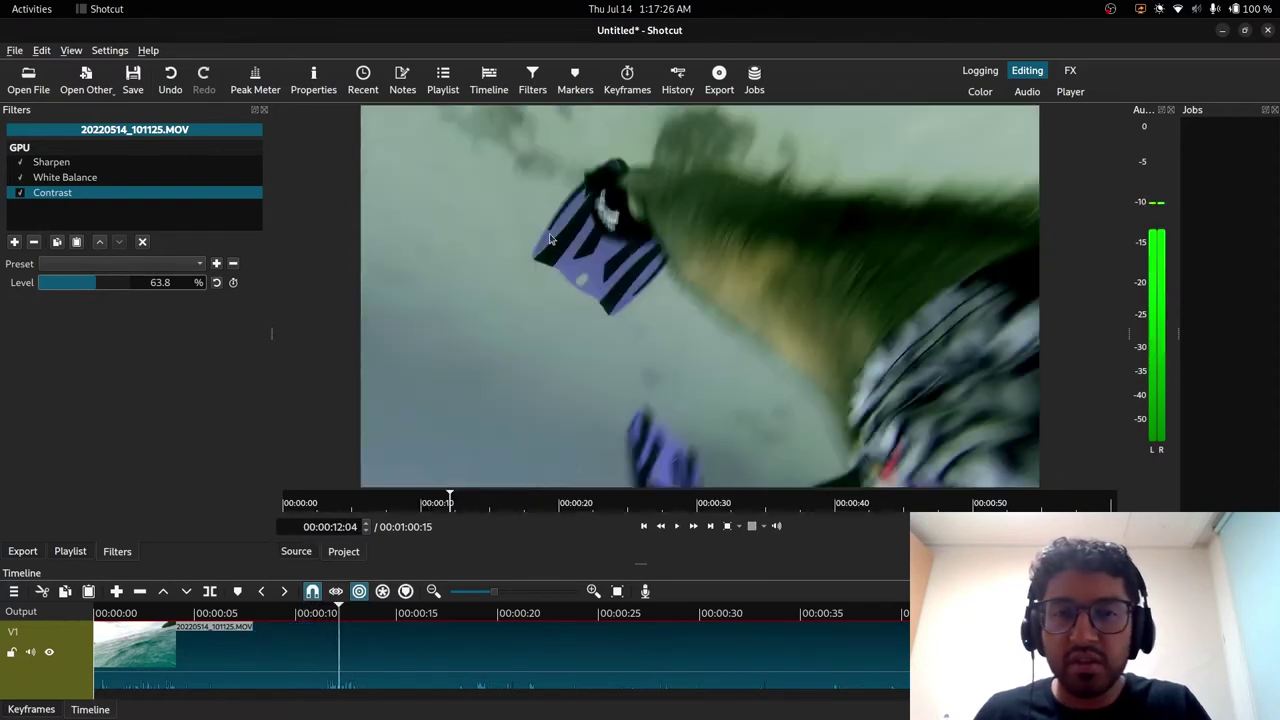
click(214, 617)
key(space)
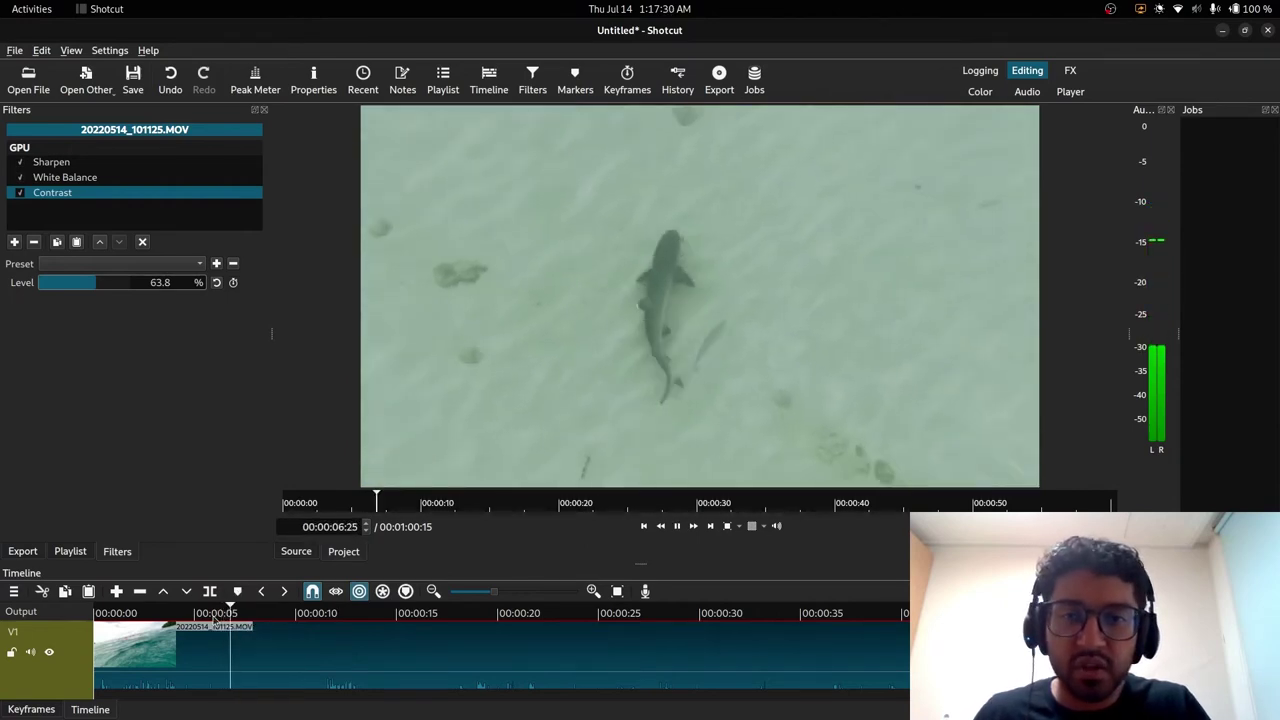
key(space)
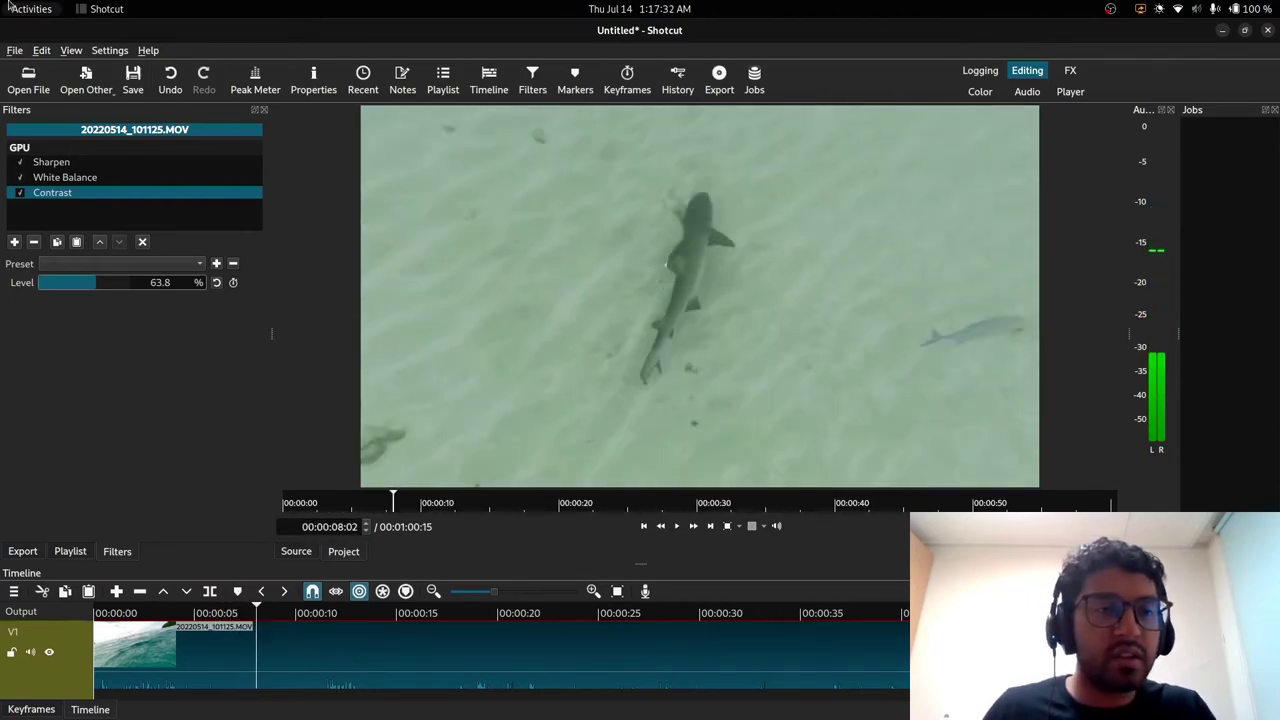
Search filters for 'satur' and add a Saturation filter at 96% level.
click(15, 243)
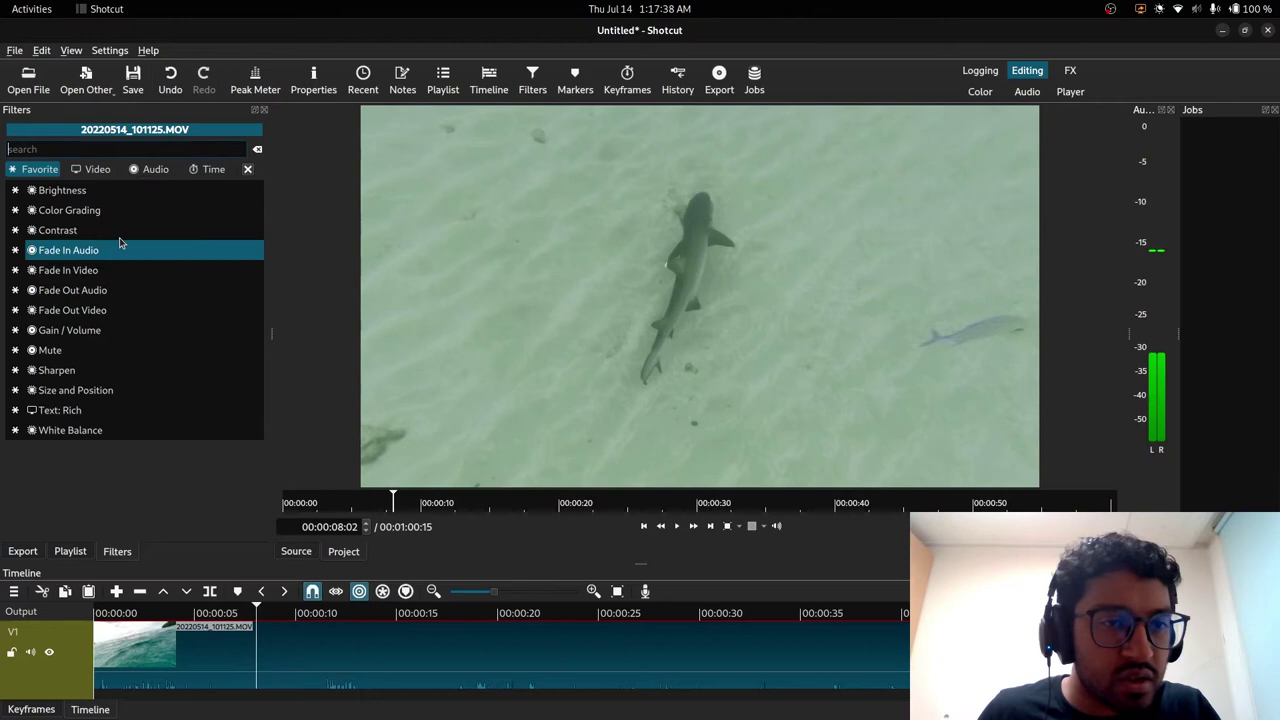
click(84, 150)
text(sat)
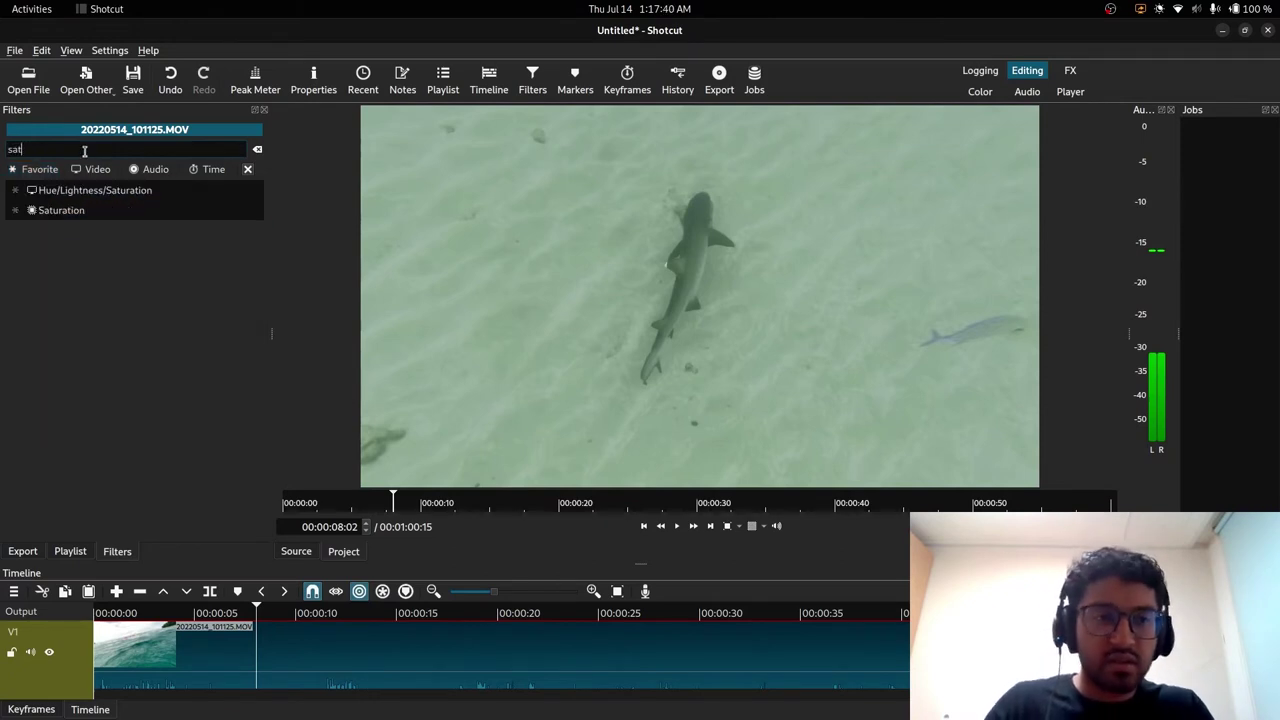
text(ur)
click(15, 210)
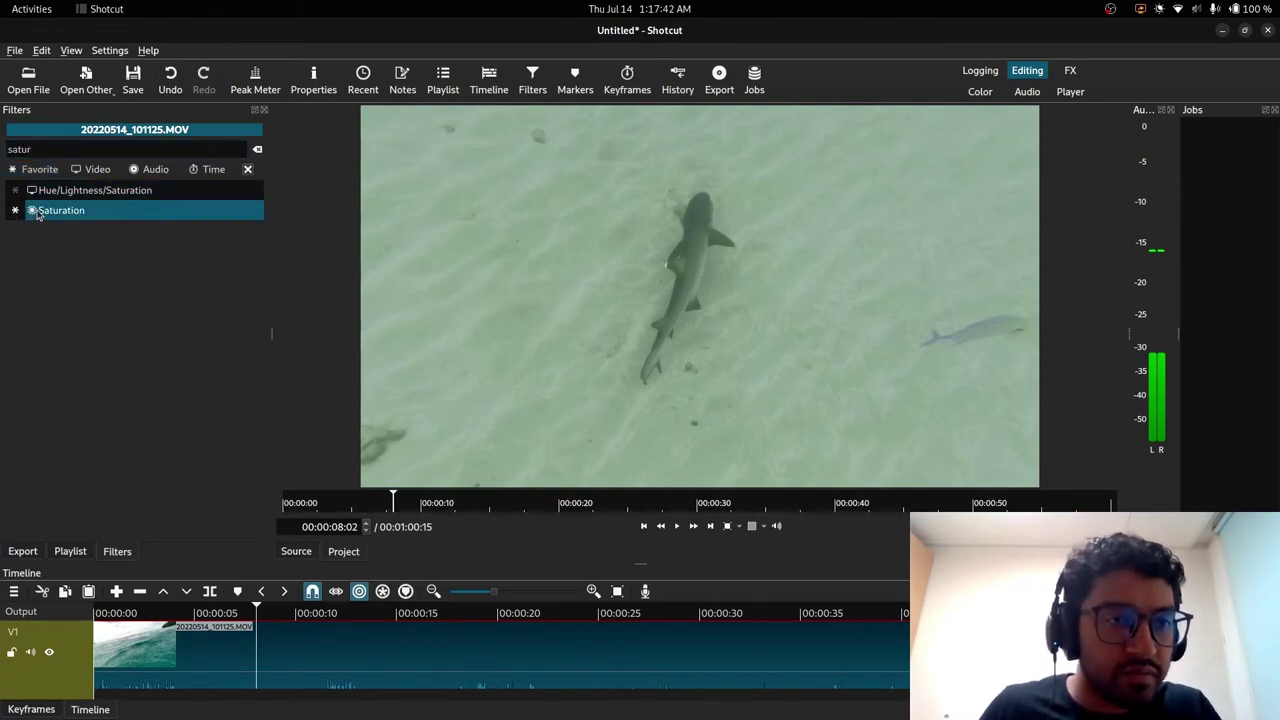
click(99, 217)
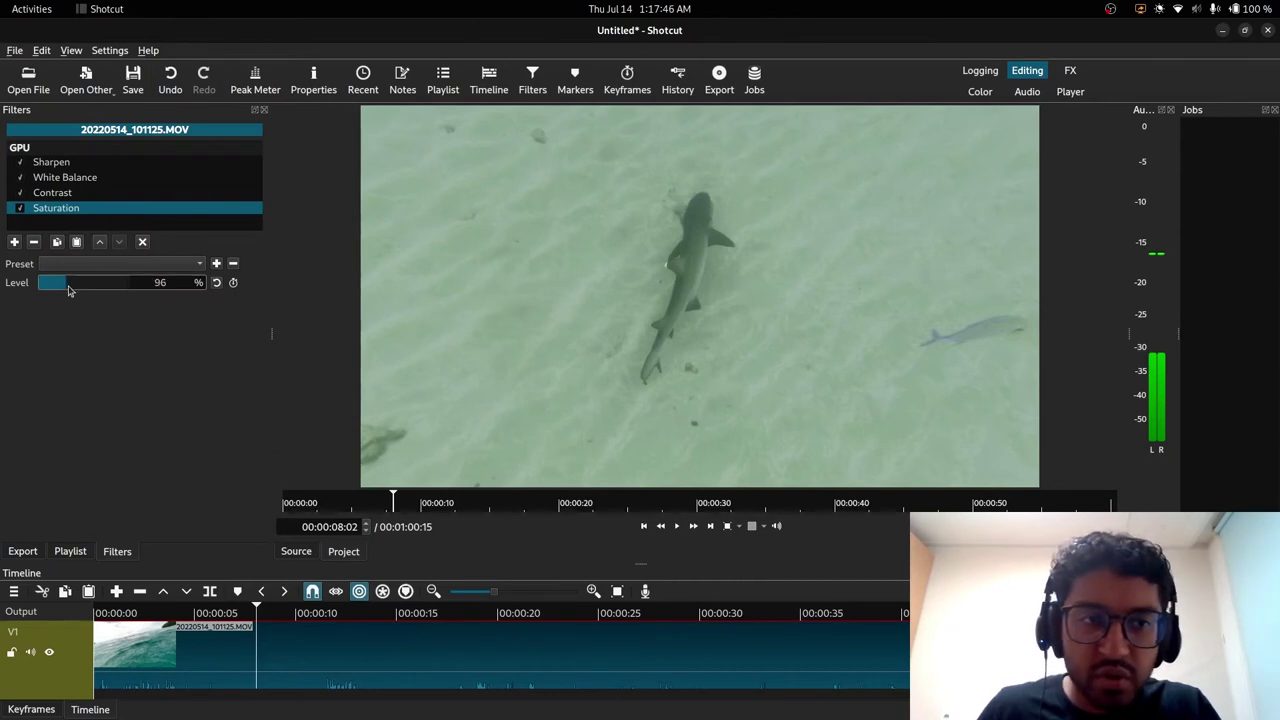
Try saturation levels from 79 to above 100, preview playback, and settle at 109%.
mouse_move(68, 290)
mouse_down()
mouse_move(100, 291)
mouse_move(64, 292)
mouse_up()
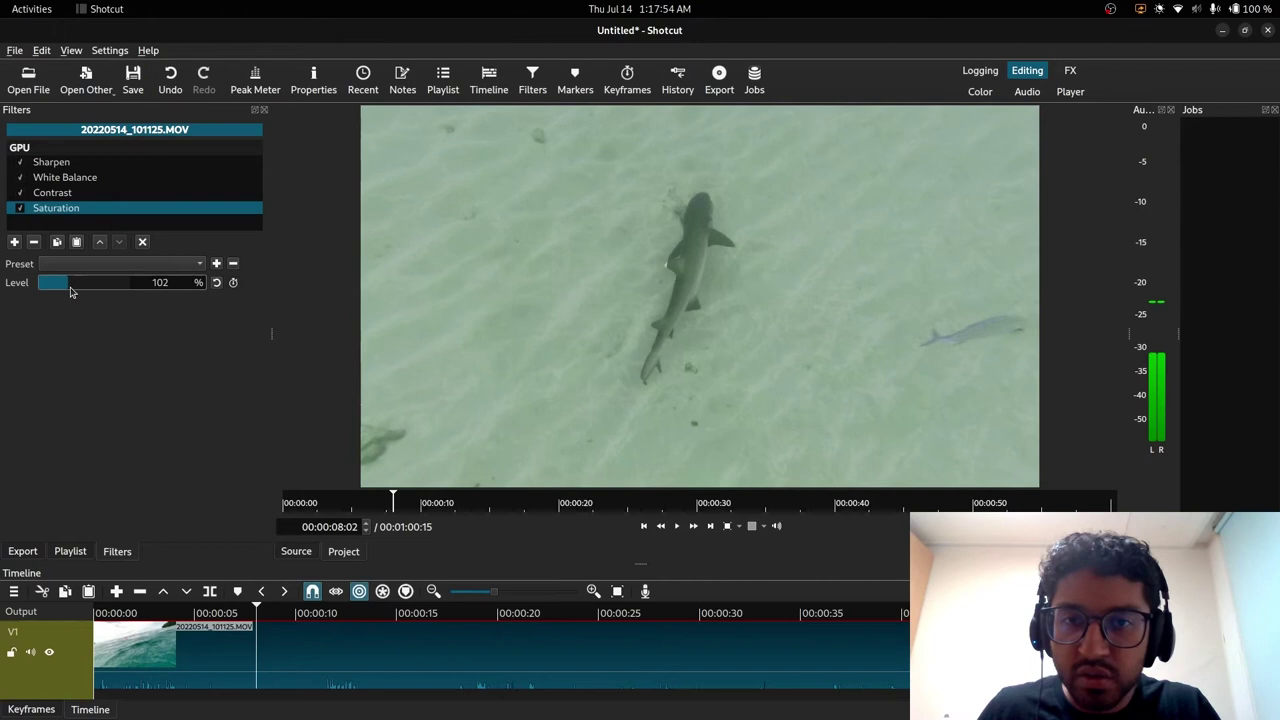
drag(64, 291, 68, 292)
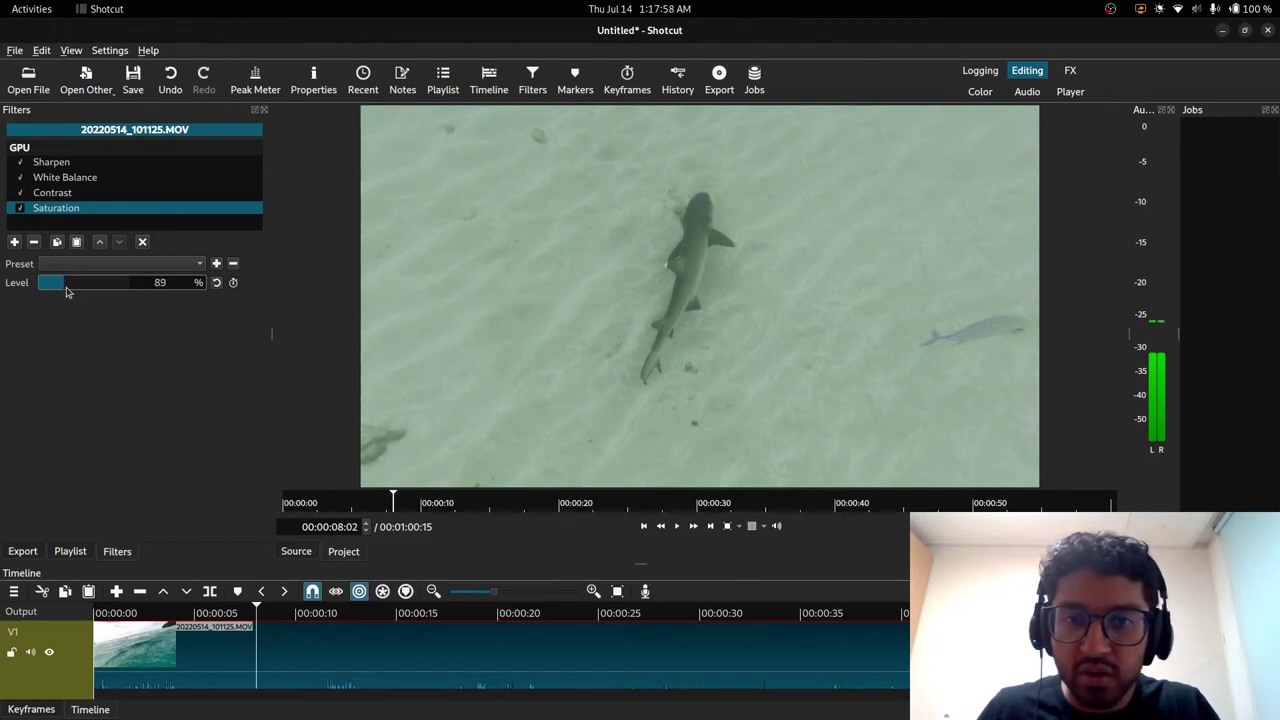
click(354, 615)
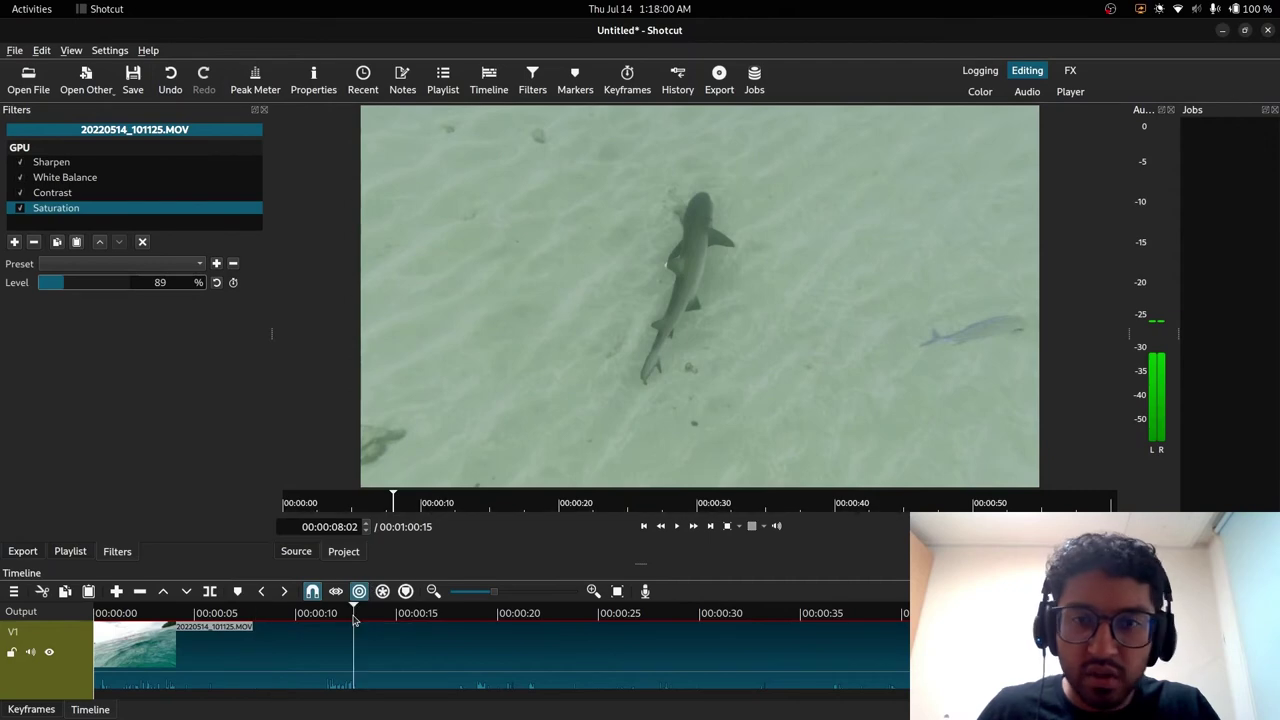
click(430, 617)
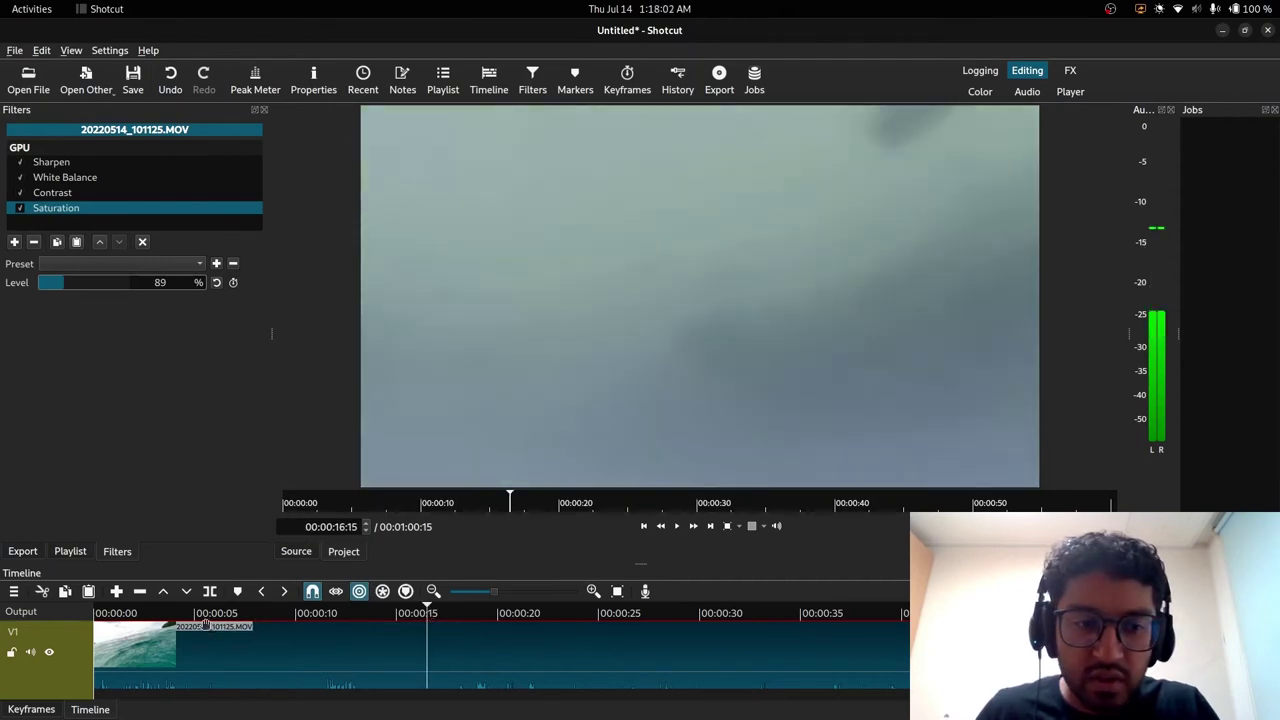
click(140, 617)
key(space)
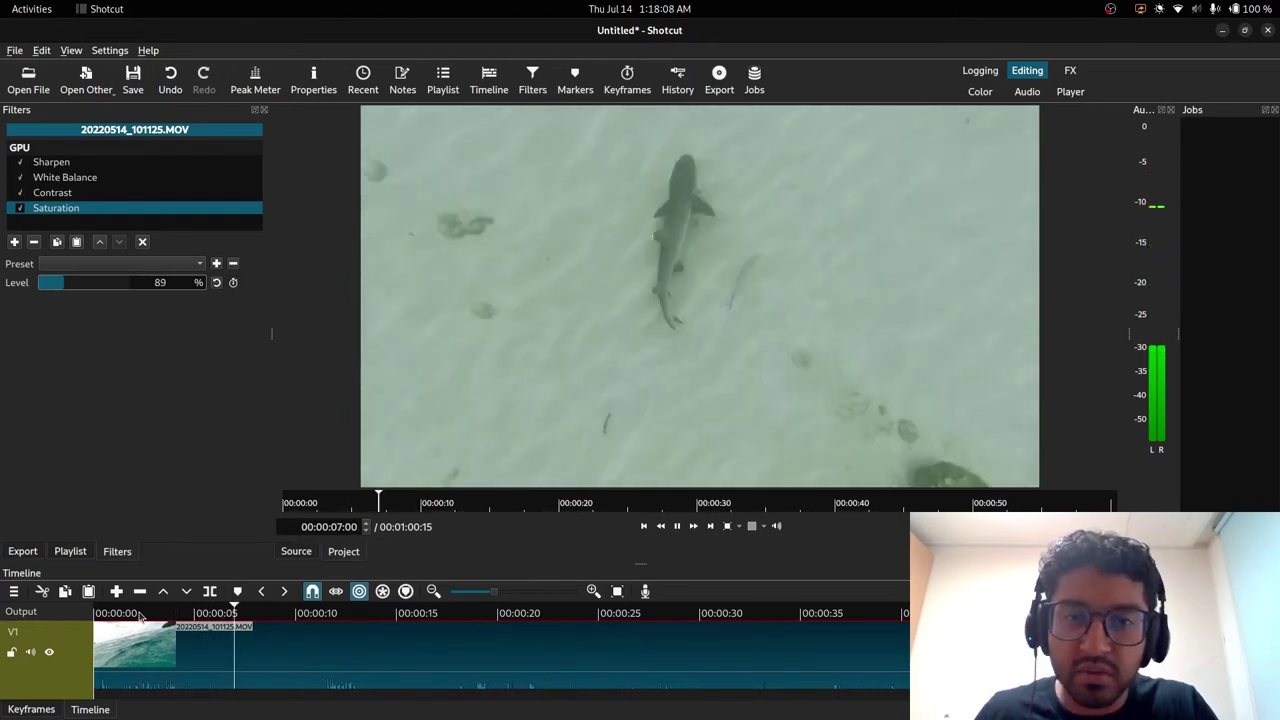
key(space)
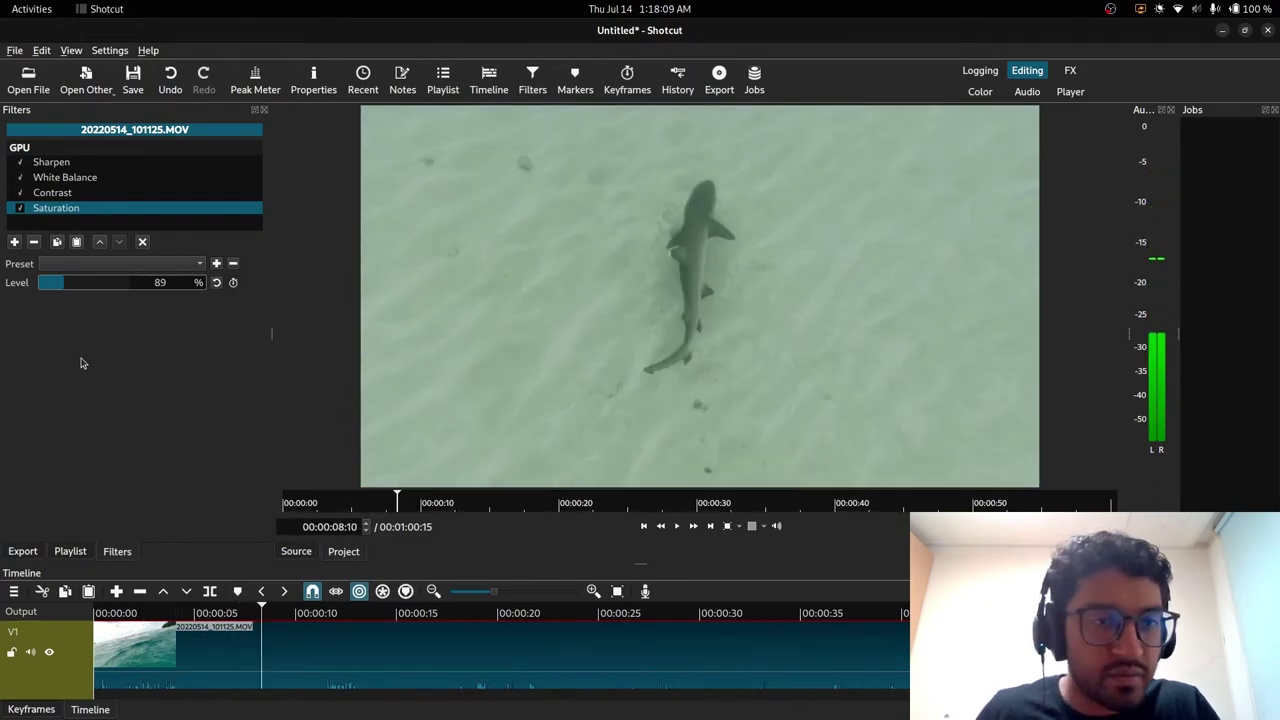
click(62, 286)
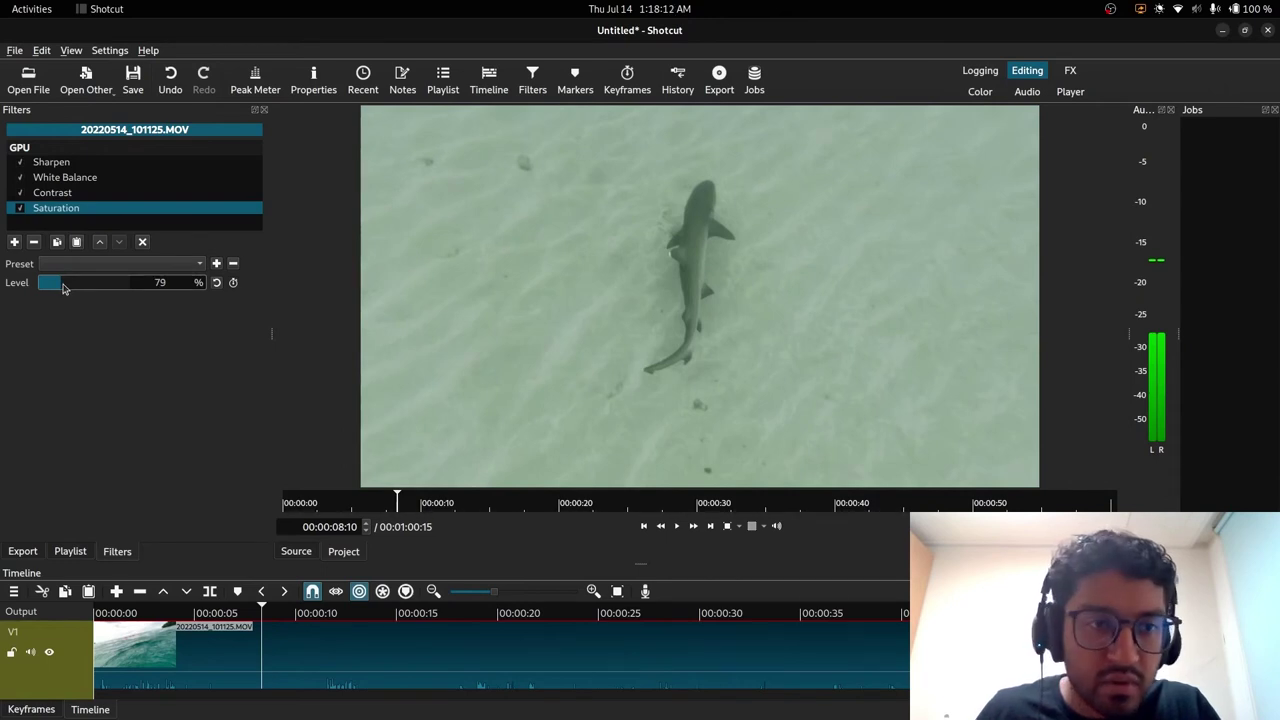
drag(62, 288, 72, 290)
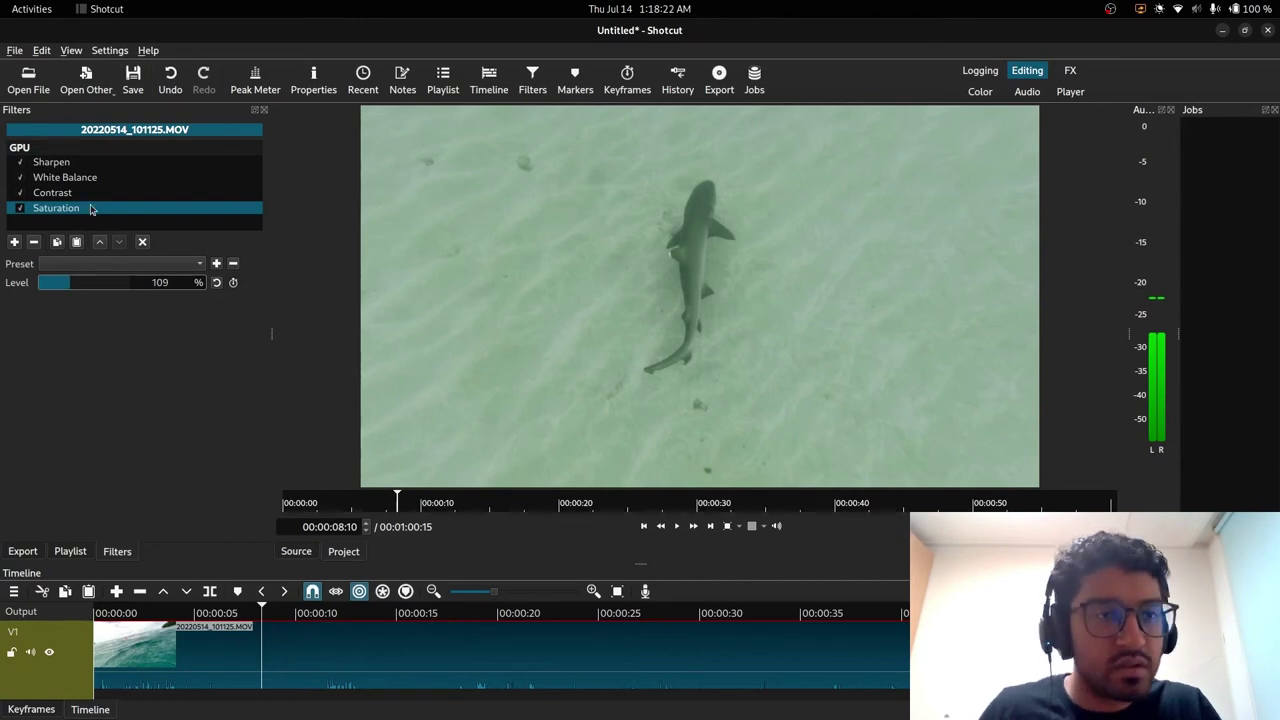
Move the White Balance filter to the top of the filter stack.
click(75, 163)
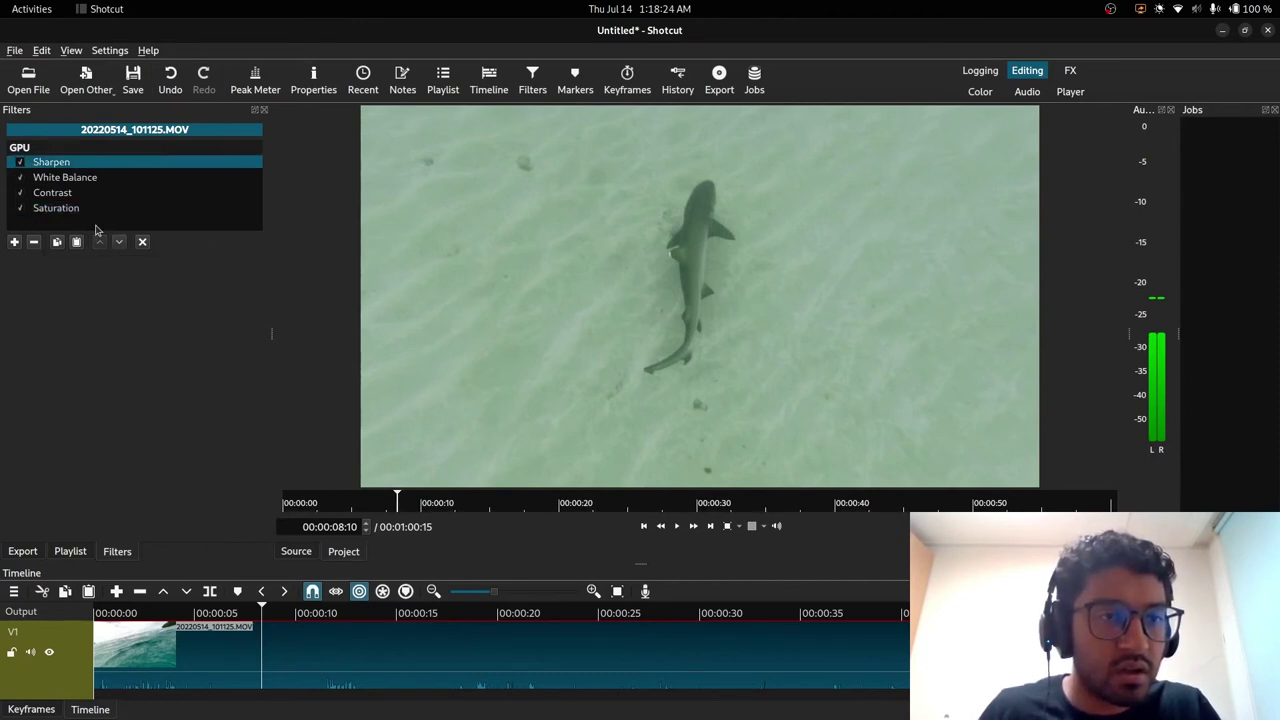
click(68, 177)
click(99, 242)
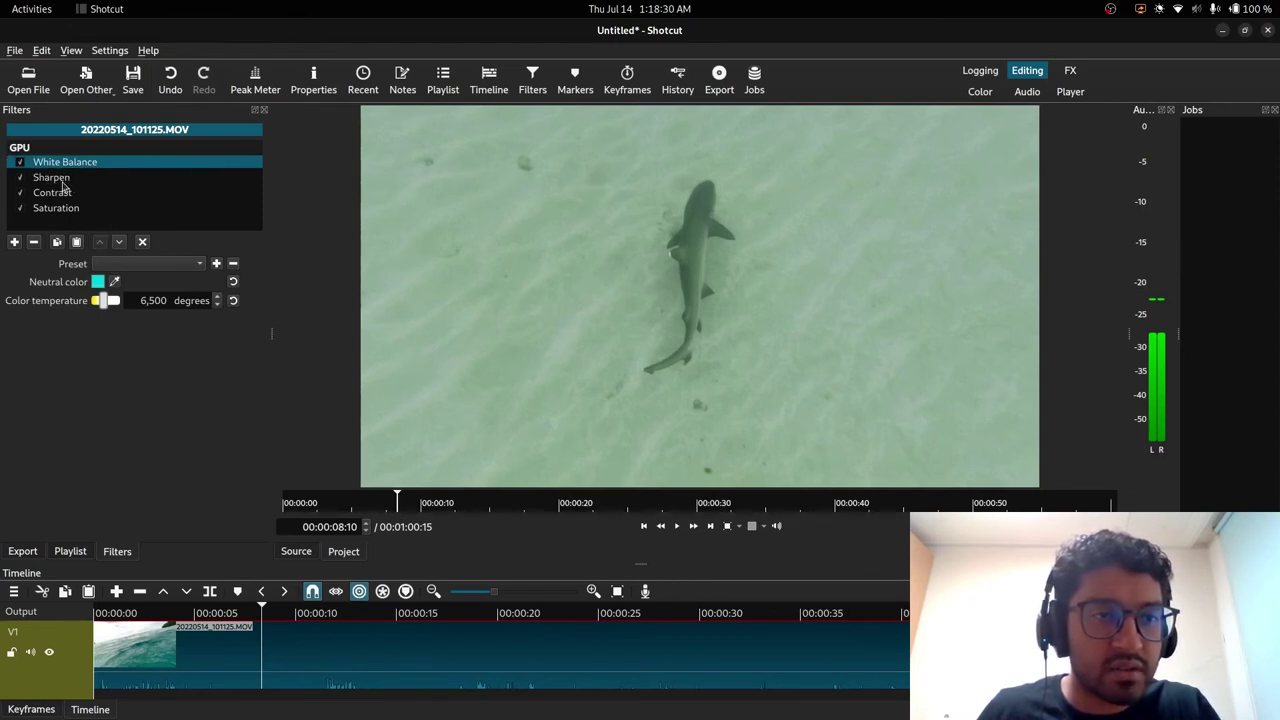
click(48, 212)
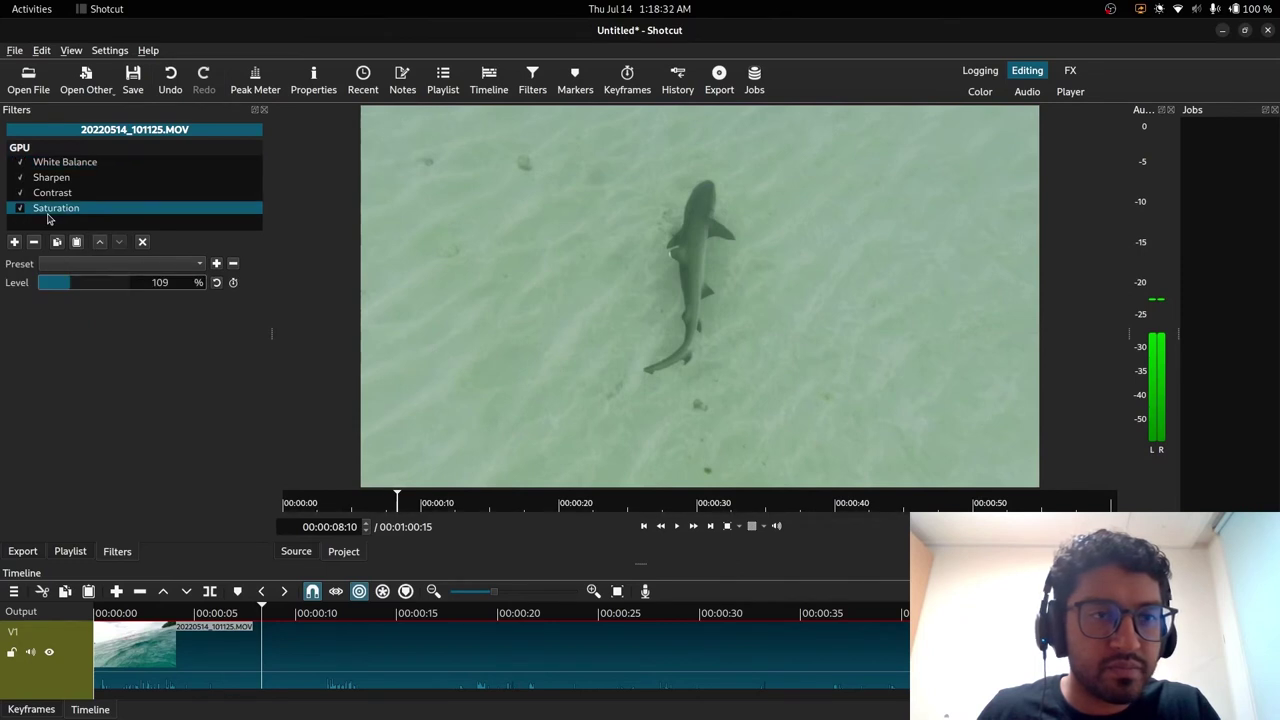
Move the Sharpen filter down two places to the end of the stack.
click(70, 177)
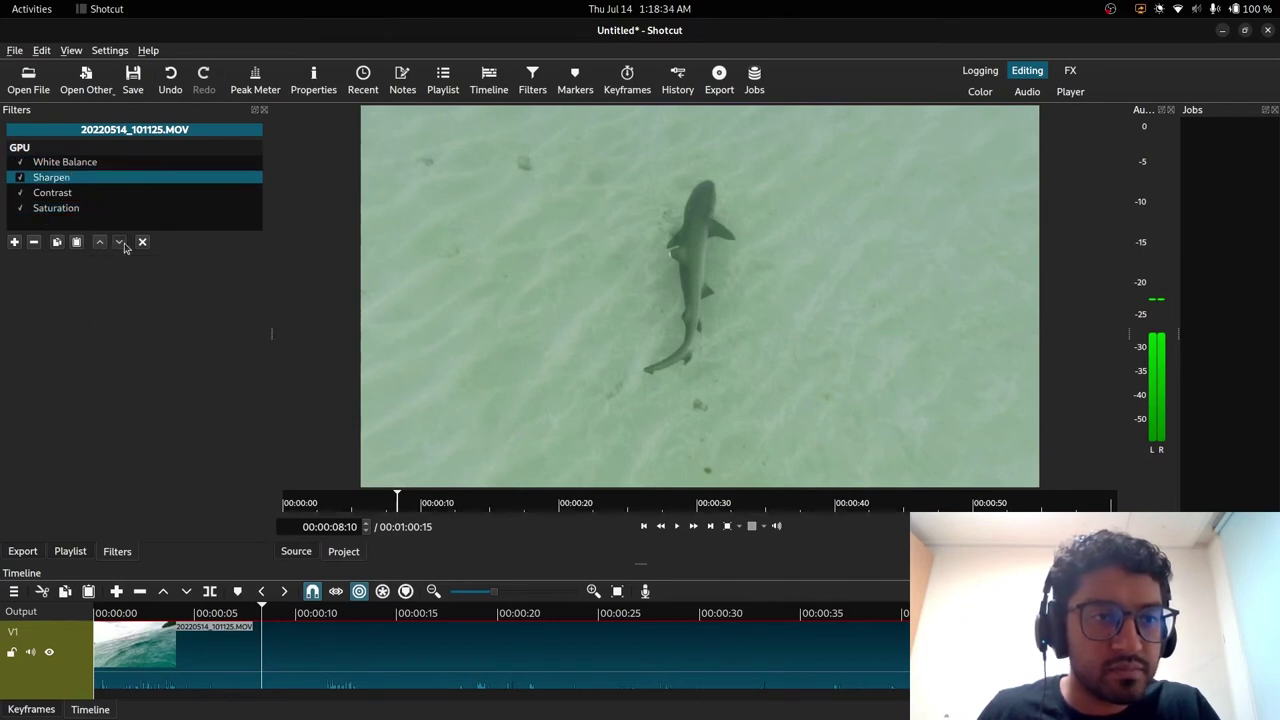
click(122, 244)
click(122, 244)
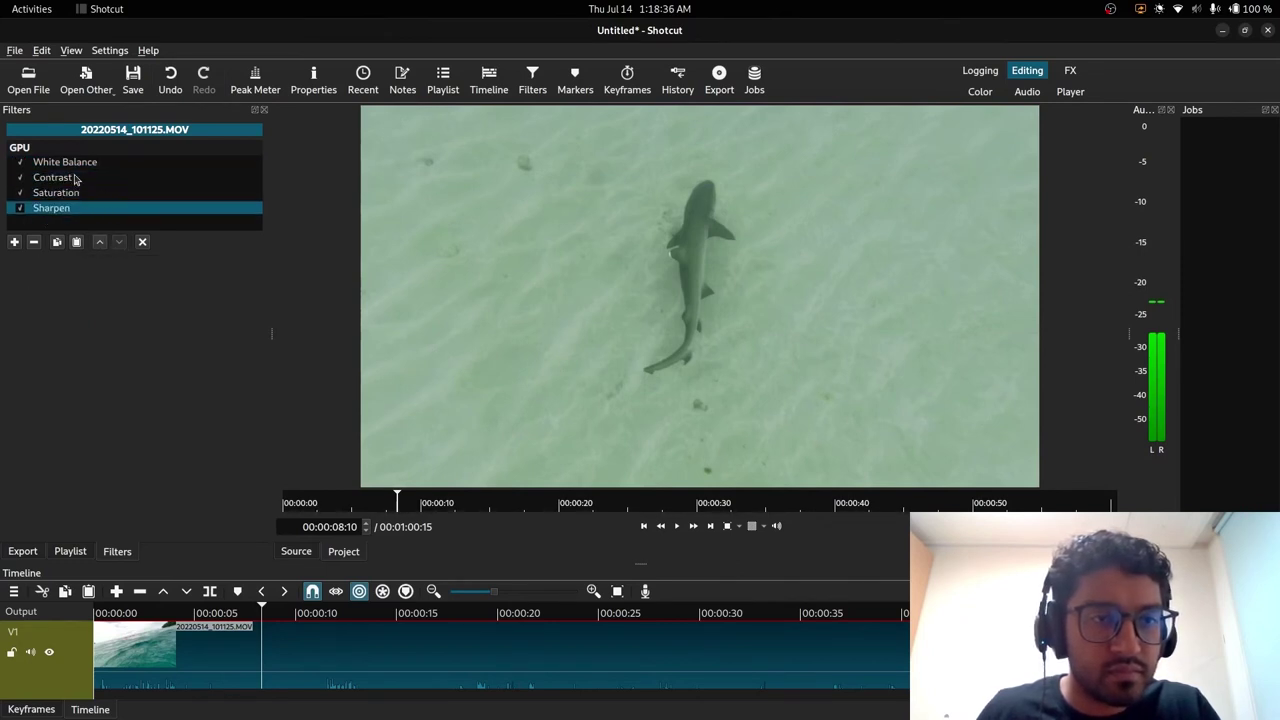
key(Home)
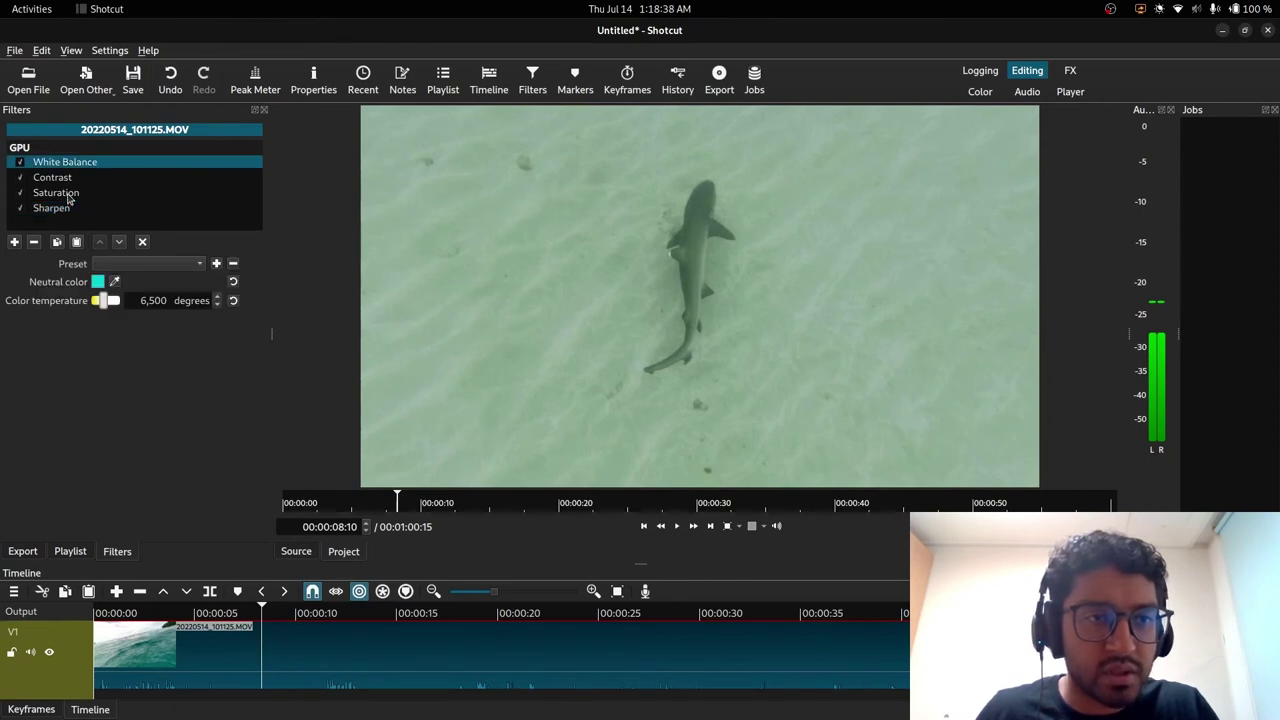
Move Saturation above Contrast so the order is White Balance, Saturation, Contrast, Sharpen.
click(68, 194)
click(99, 242)
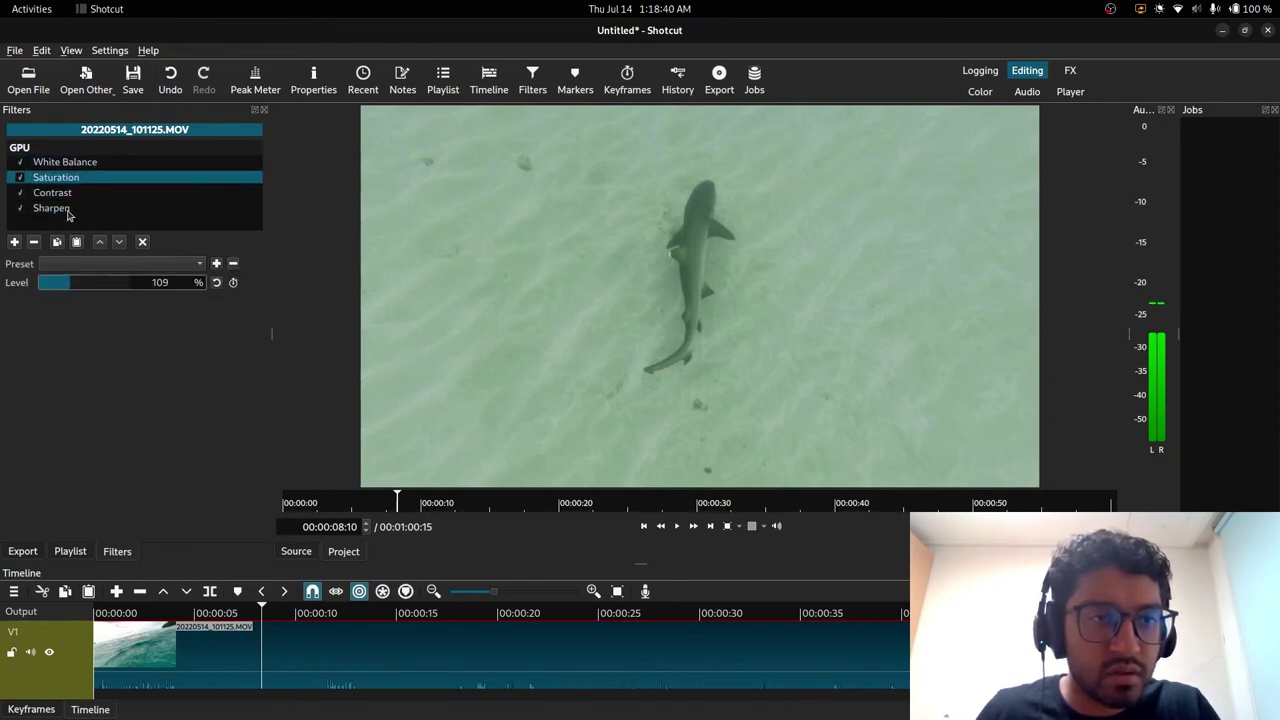
click(61, 213)
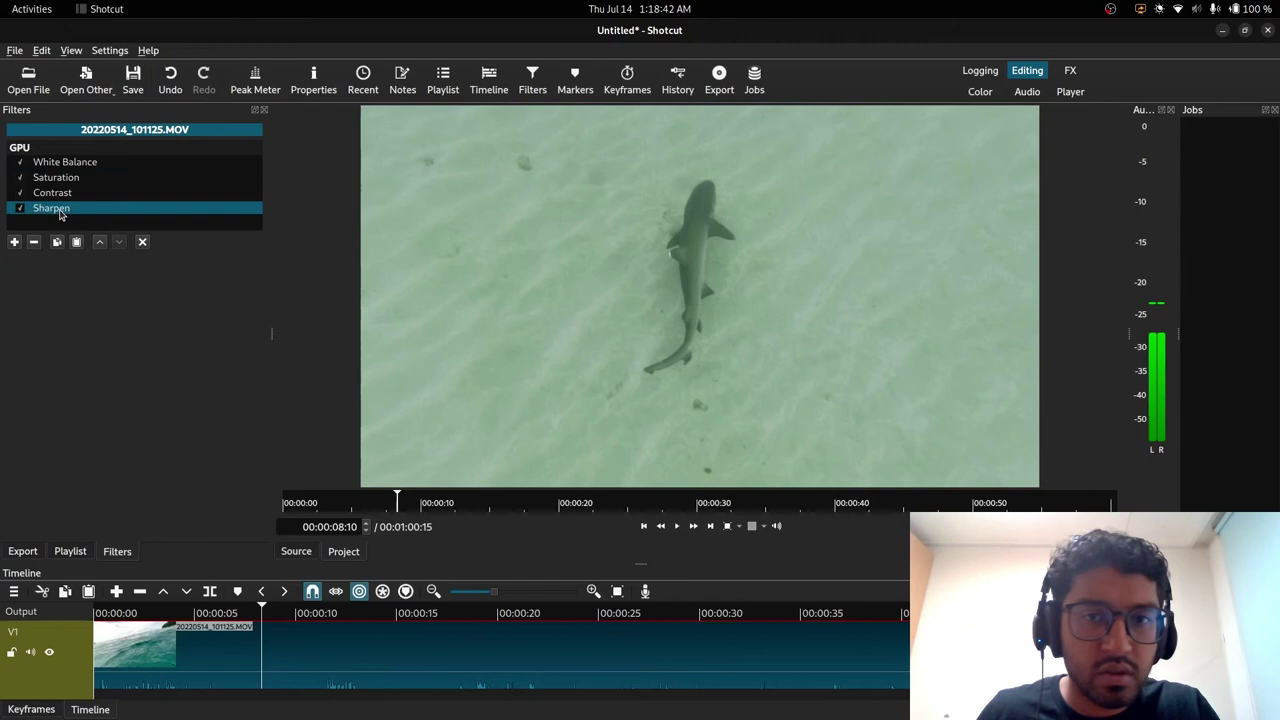
click(21, 165)
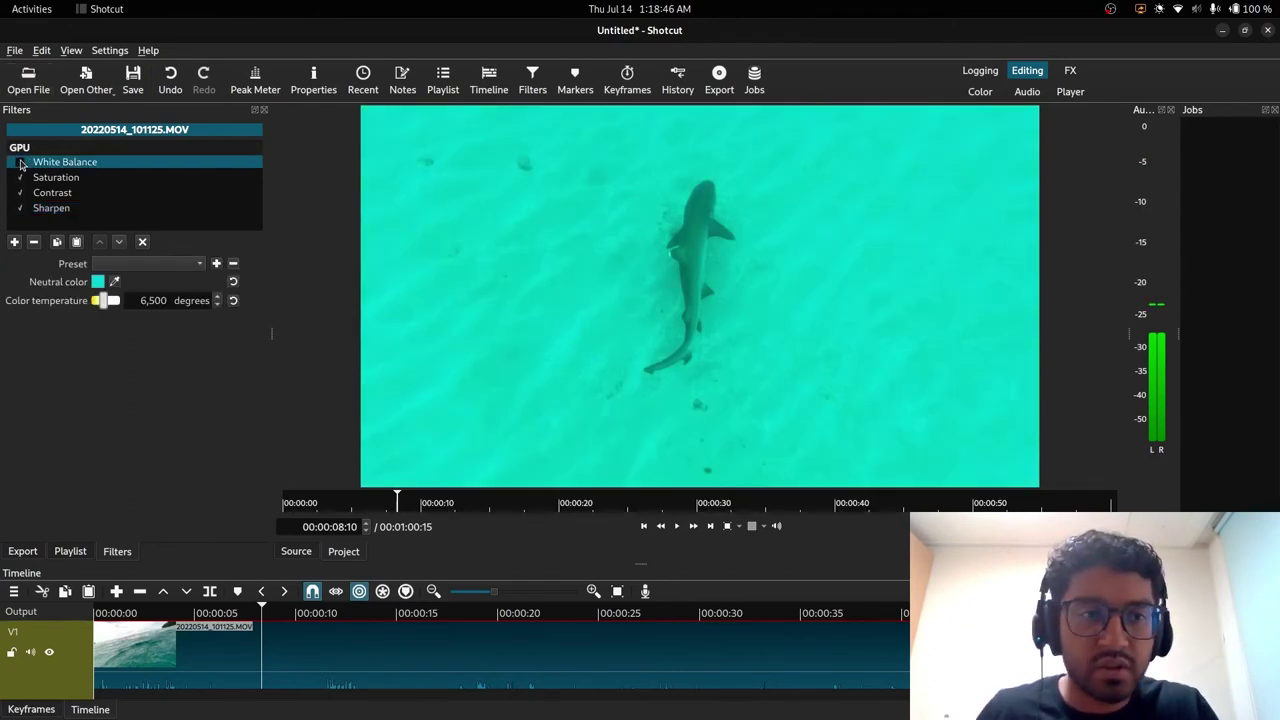
click(21, 165)
click(20, 179)
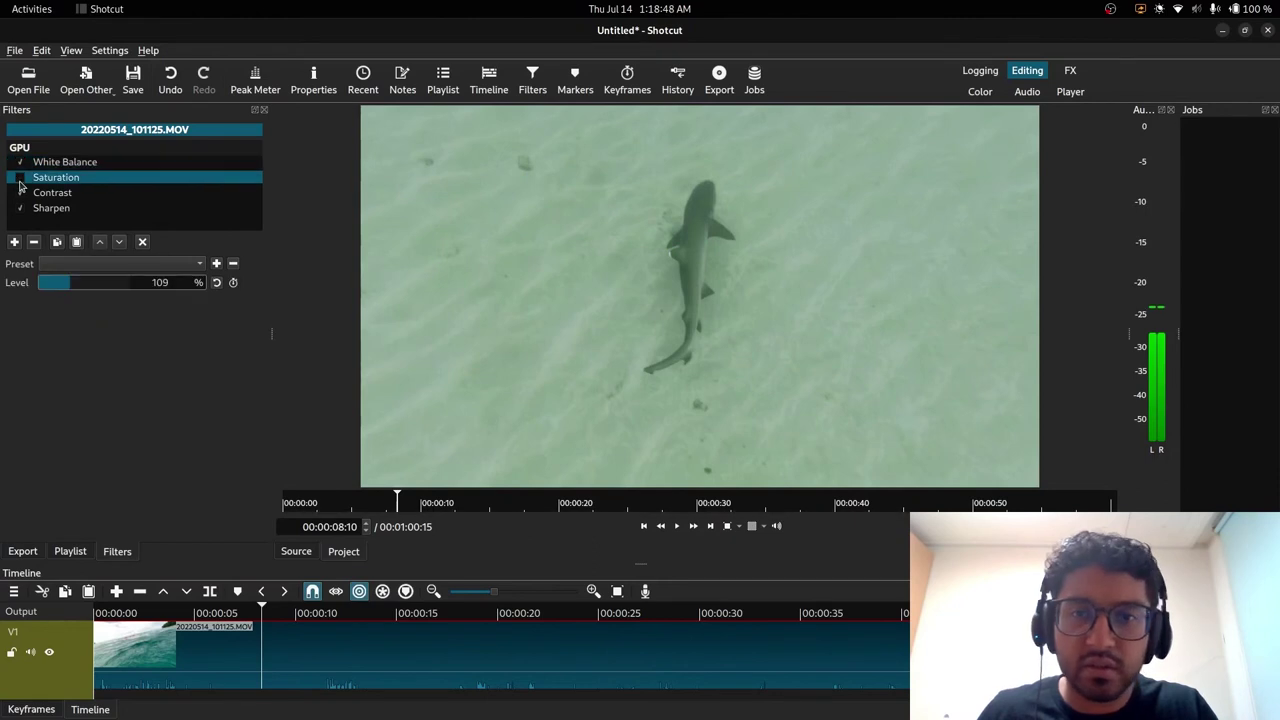
click(20, 181)
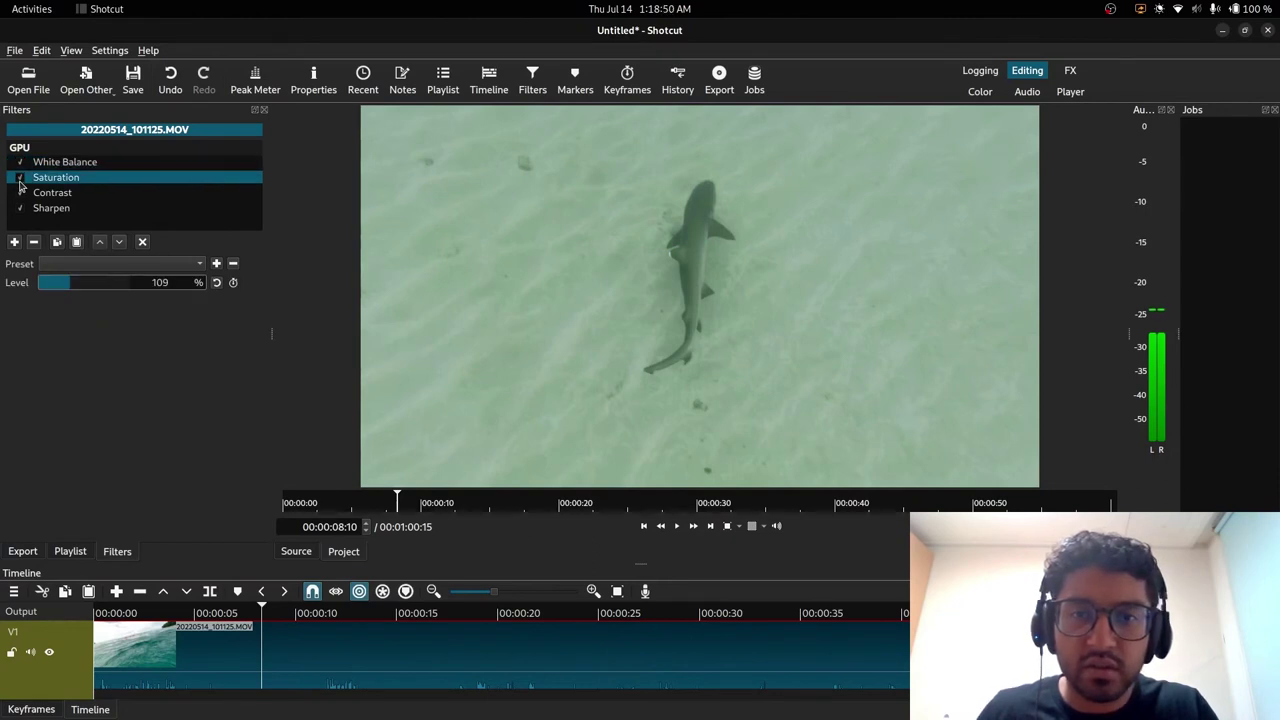
click(20, 181)
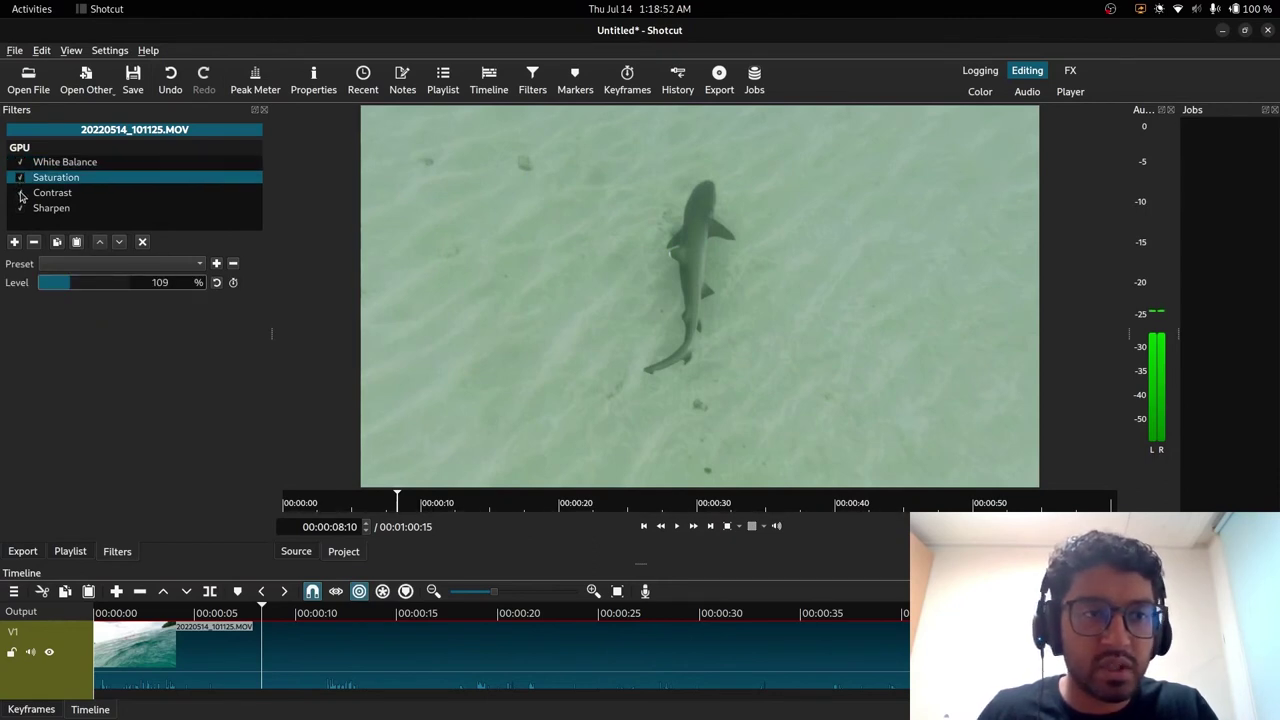
click(21, 195)
click(21, 195)
click(21, 195)
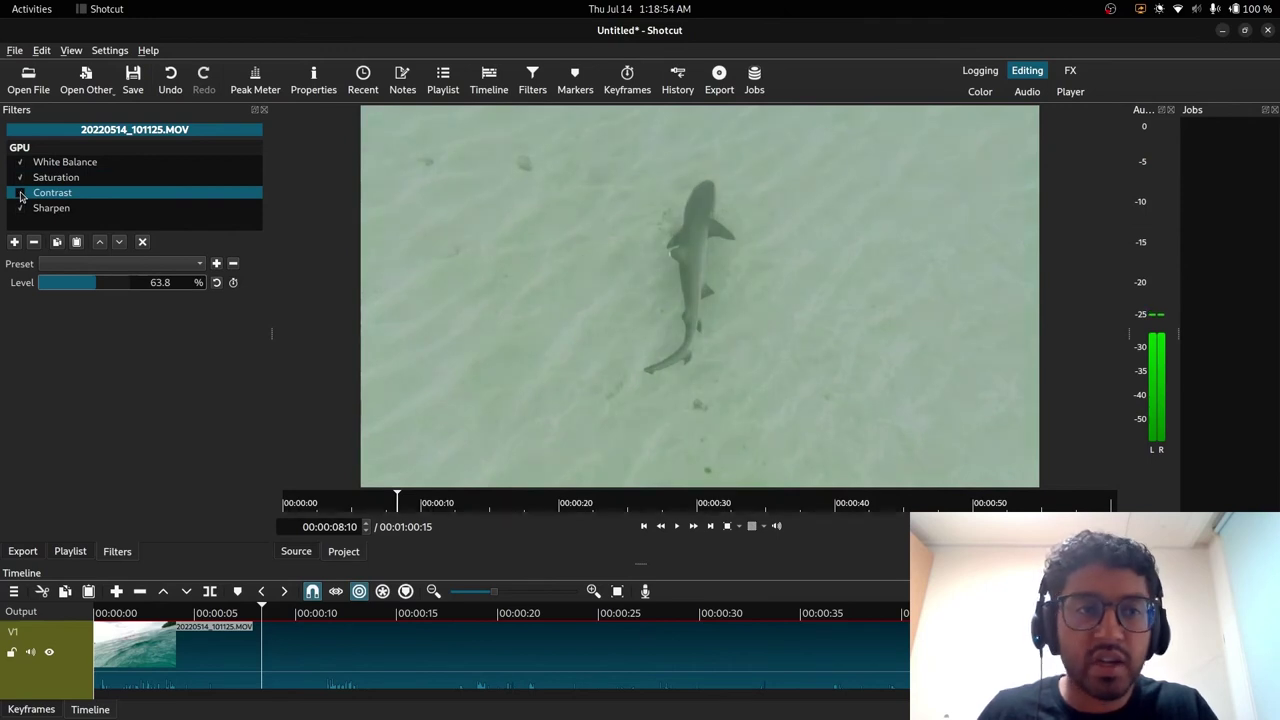
click(21, 195)
click(21, 211)
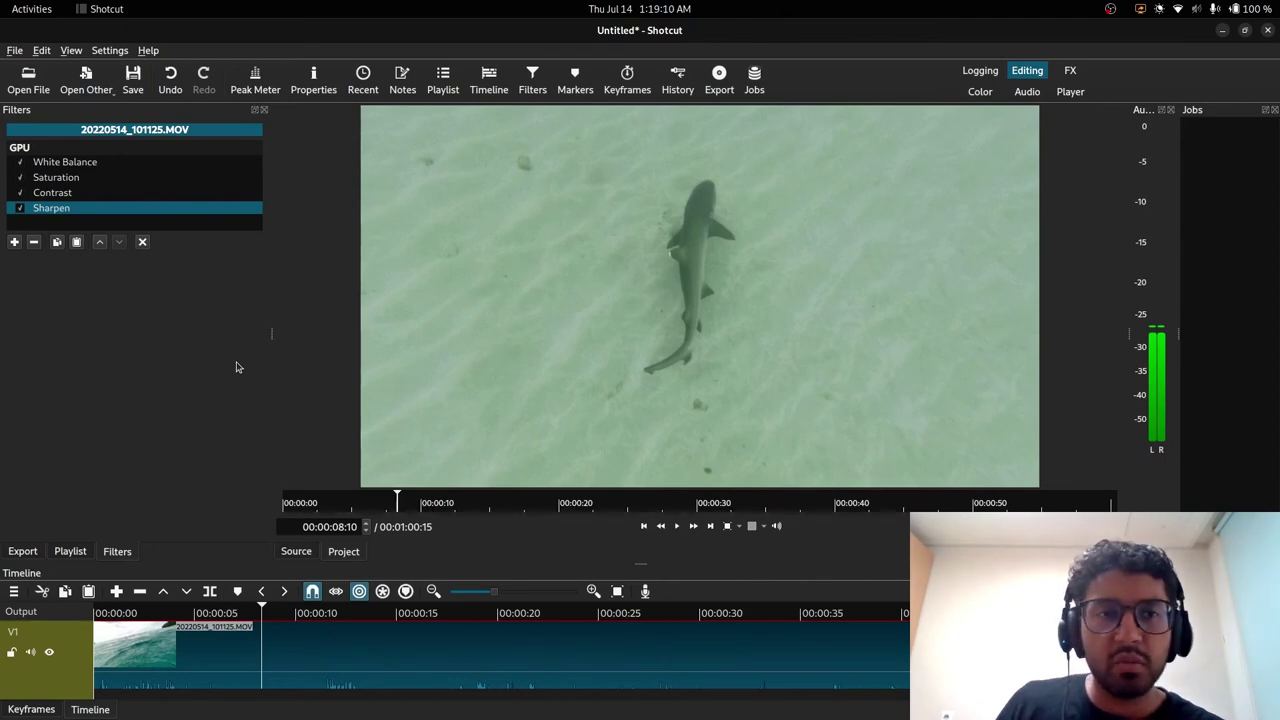
Load the youtube-offical-qsv export preset in a widened Export panel with Advanced settings shown.
click(719, 78)
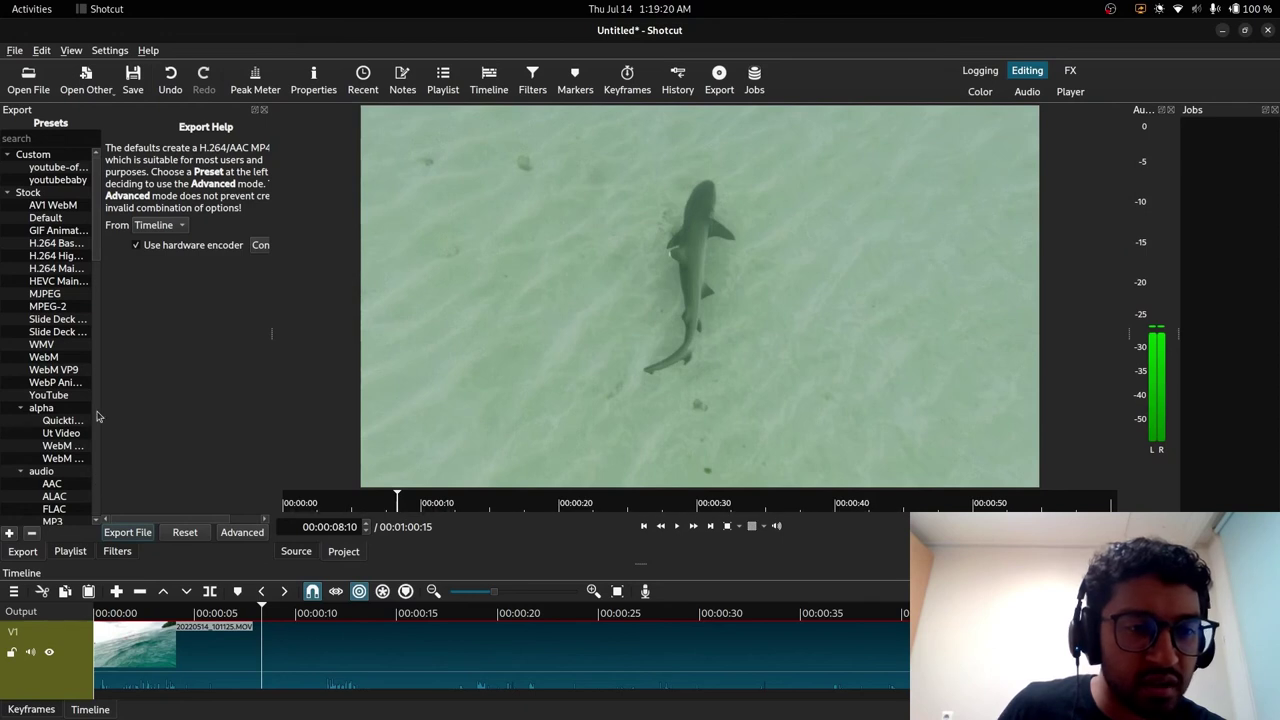
click(58, 180)
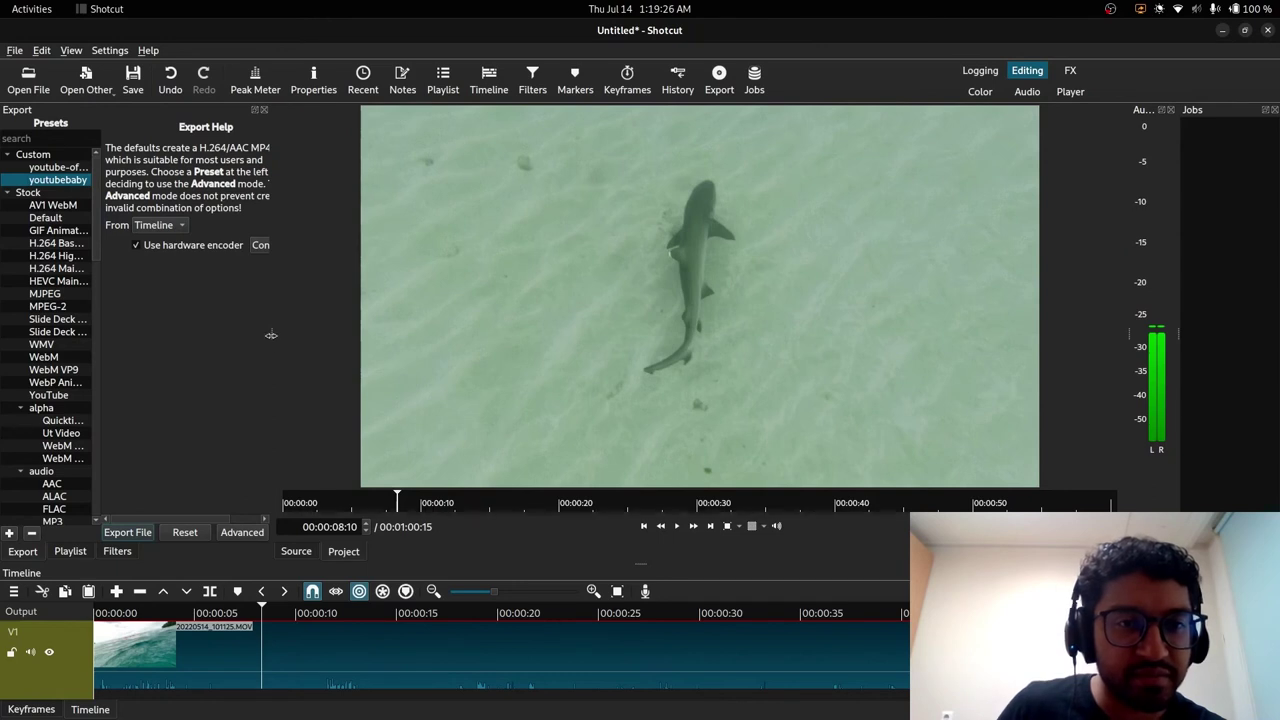
drag(280, 336, 443, 353)
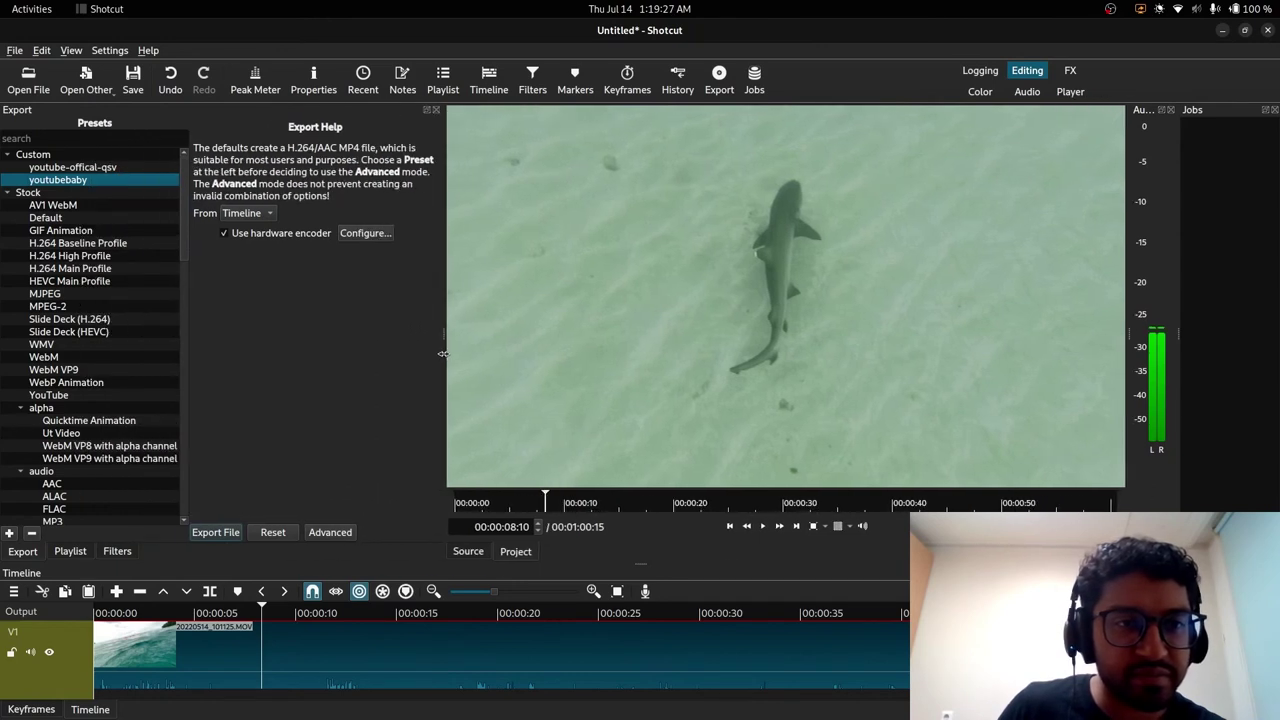
click(120, 168)
click(330, 533)
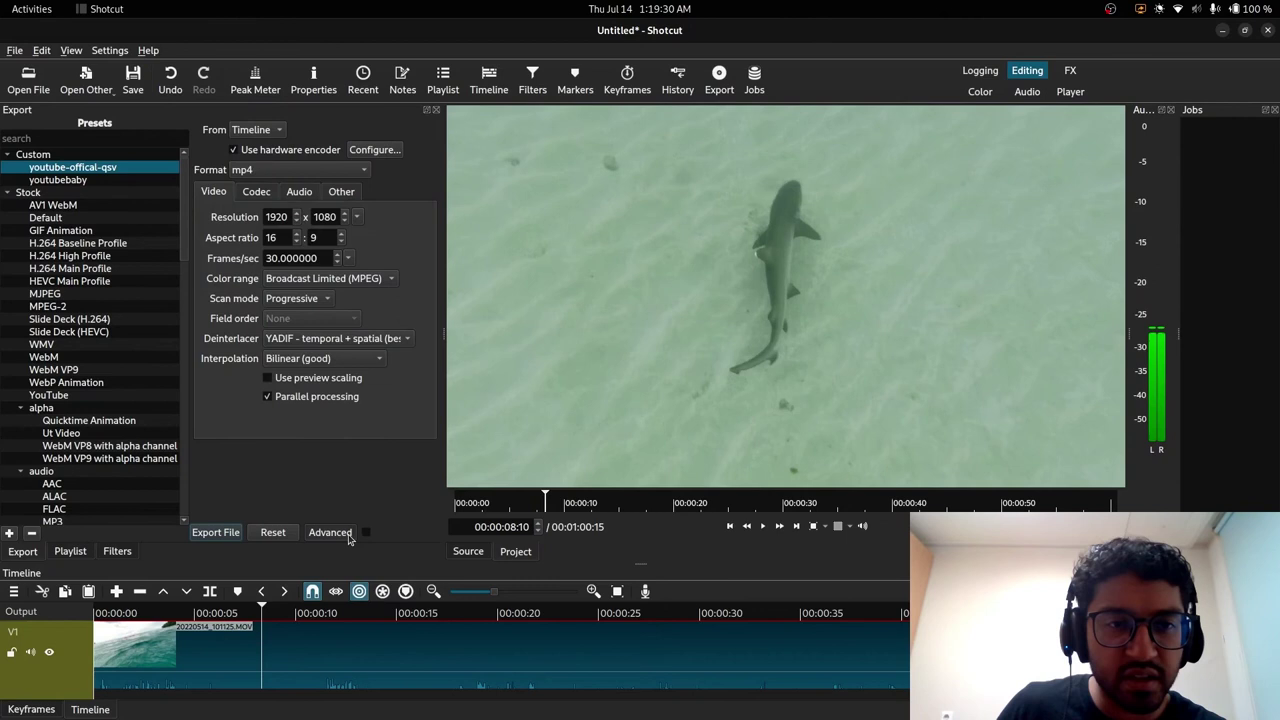
Switch the export settings to the custom youtubebaby preset.
click(350, 191)
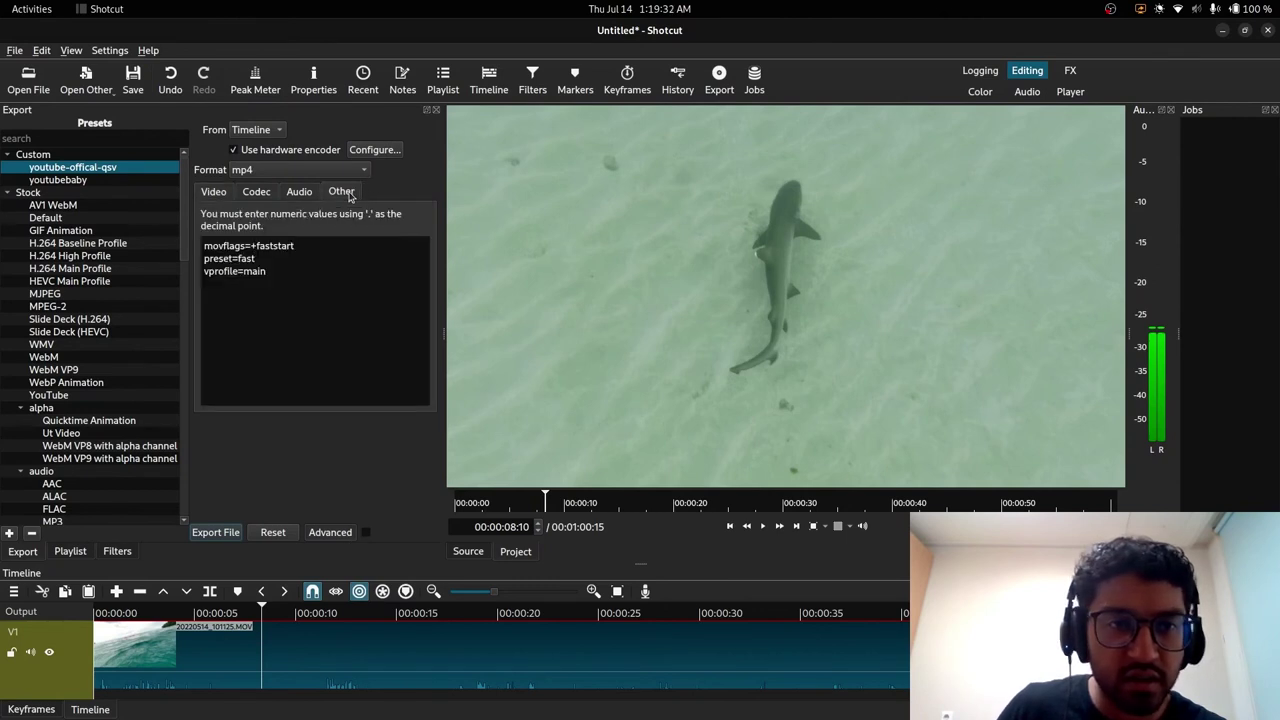
click(85, 181)
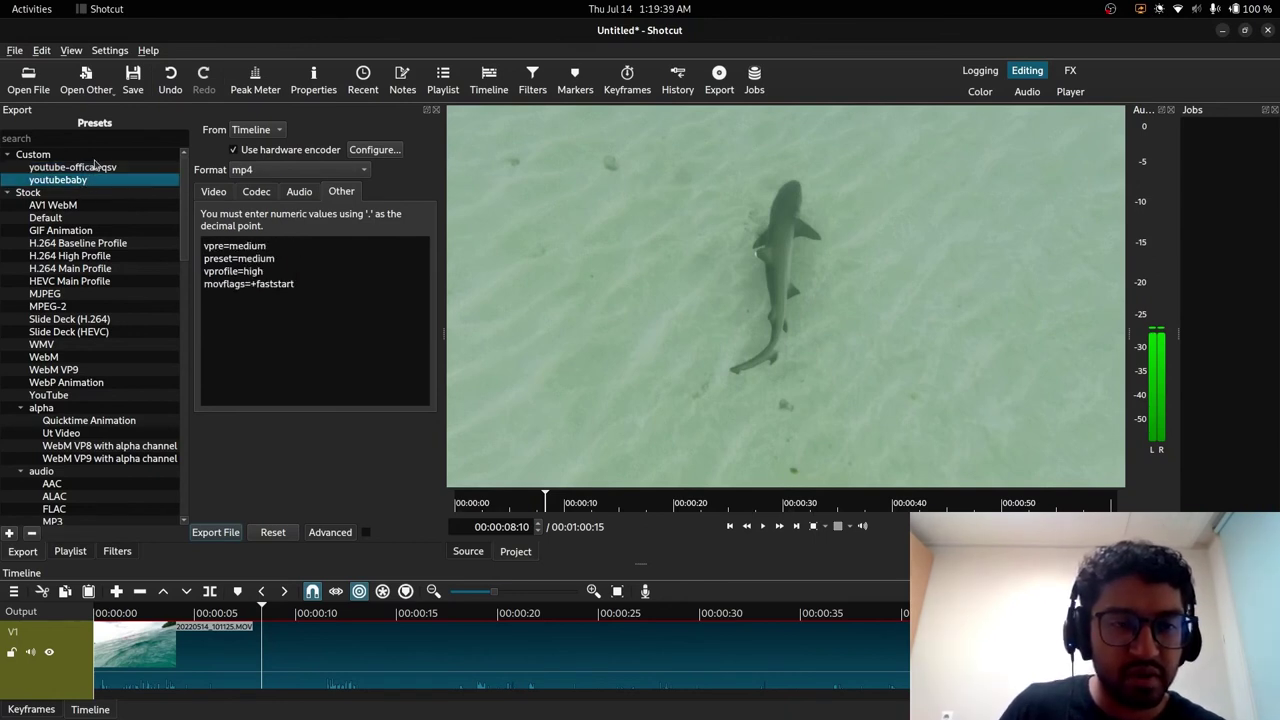
click(95, 160)
click(85, 181)
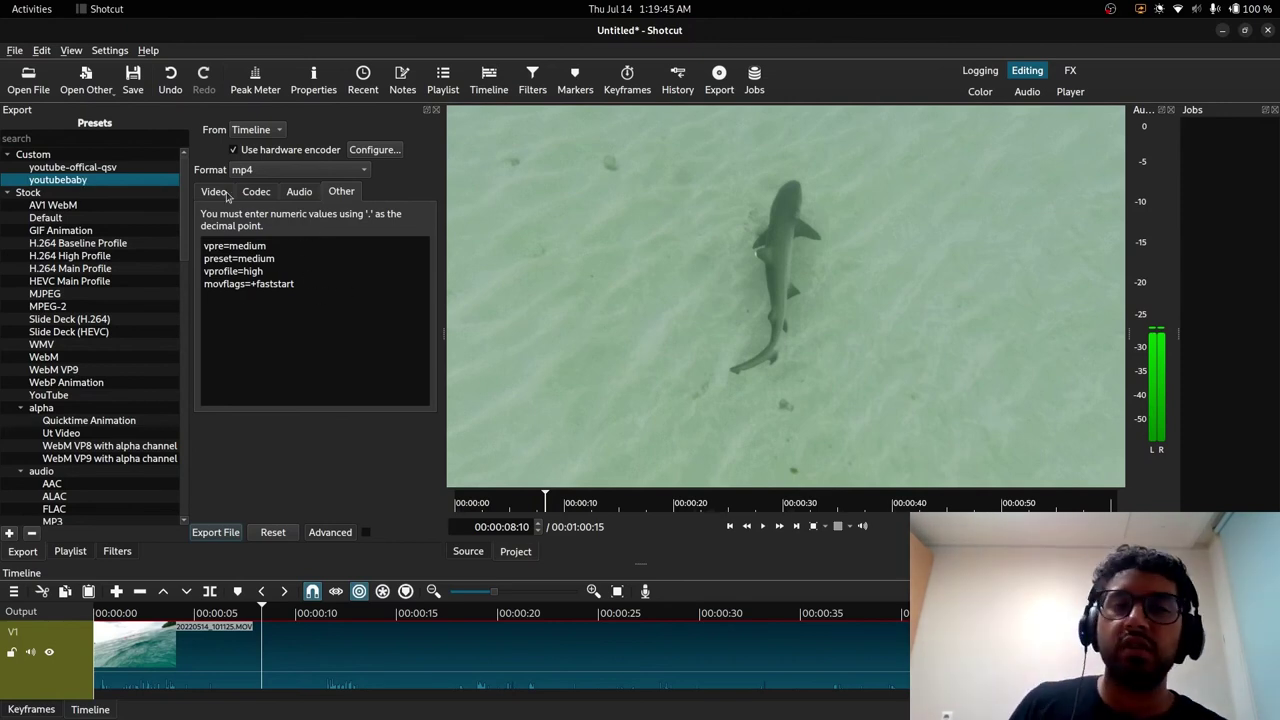
Check the preset's 1920x1080 video, h264_vaapi codec, AAC 48000 Hz 384k audio, and other options.
click(223, 195)
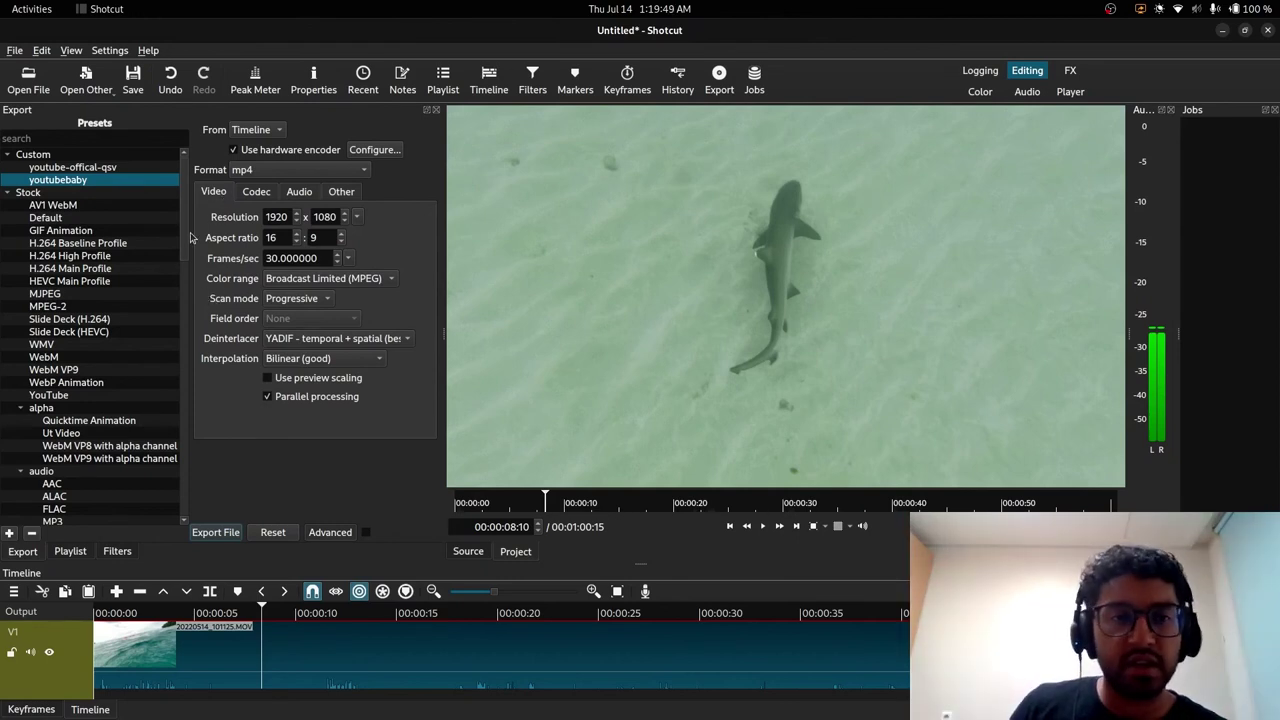
click(266, 194)
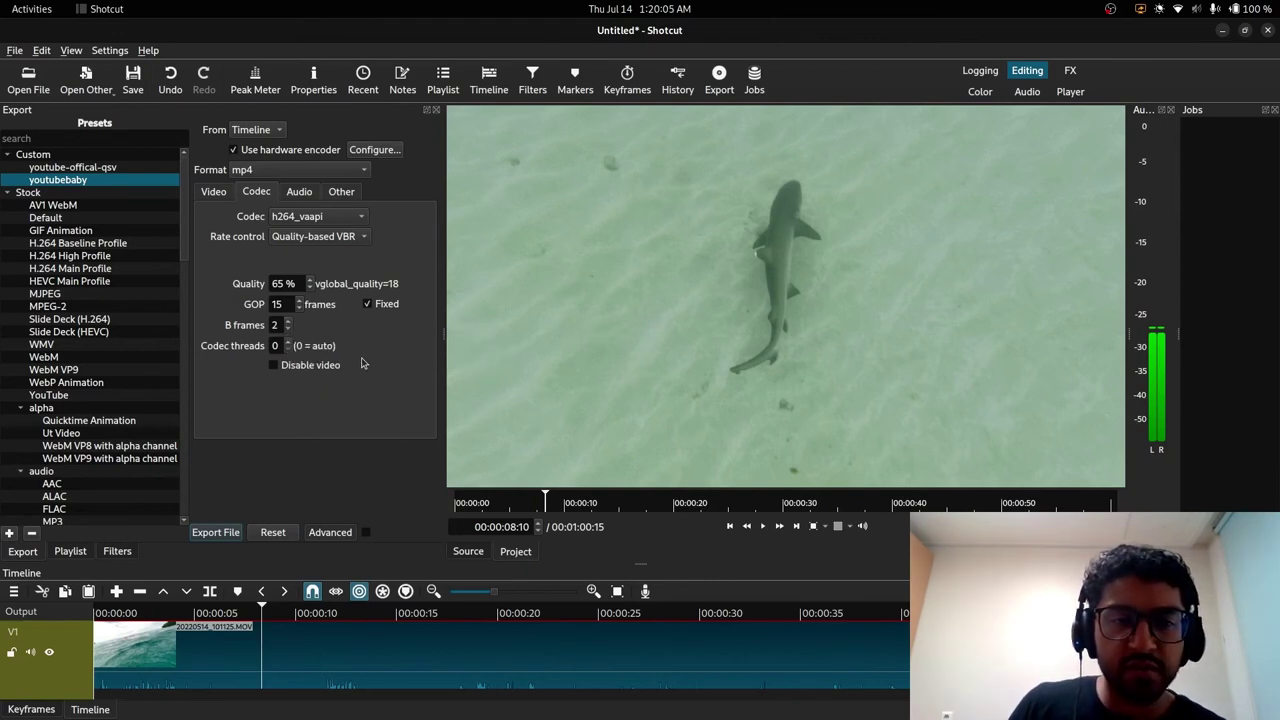
click(309, 194)
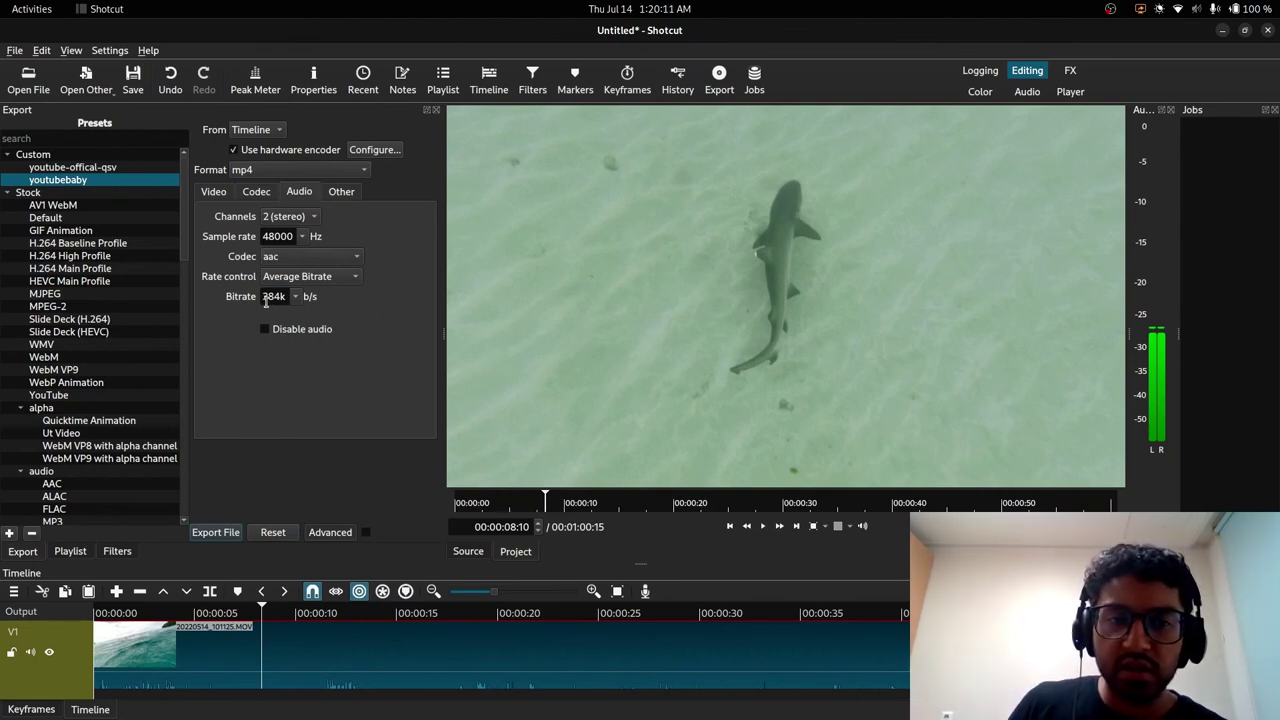
click(352, 197)
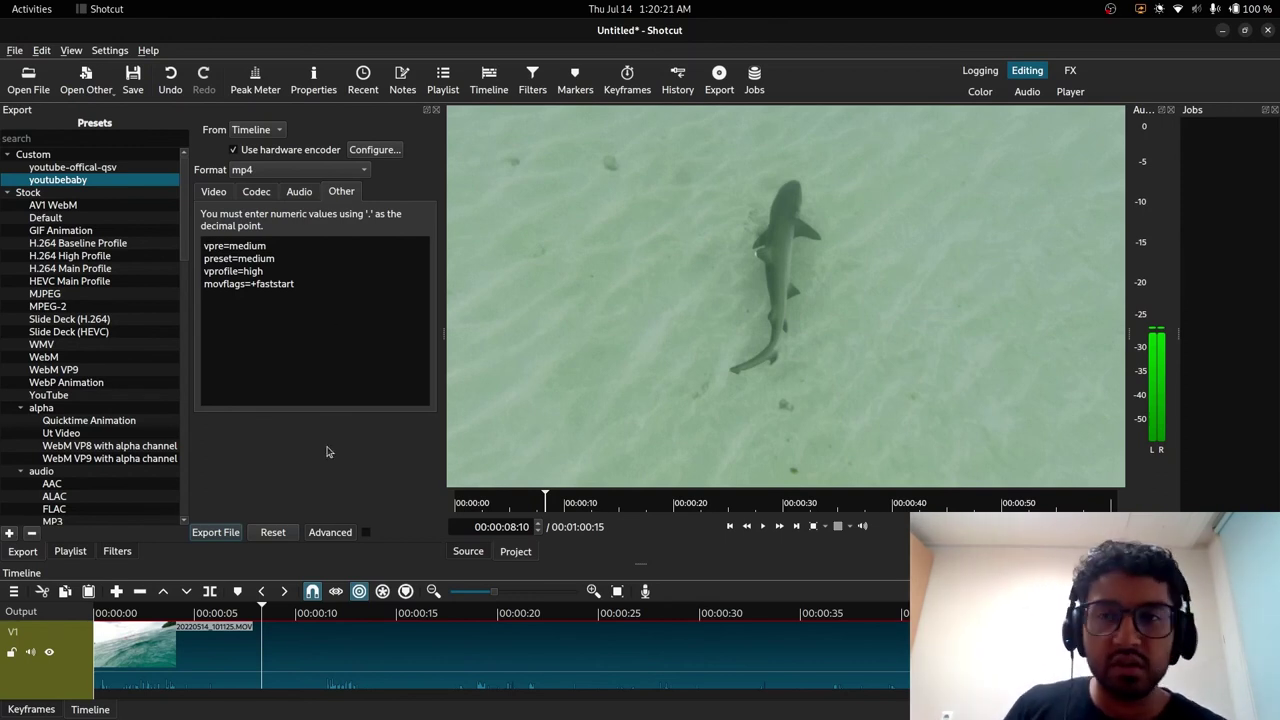
Export the video as 'shark' into Videos > ticotime > to correct.
click(220, 536)
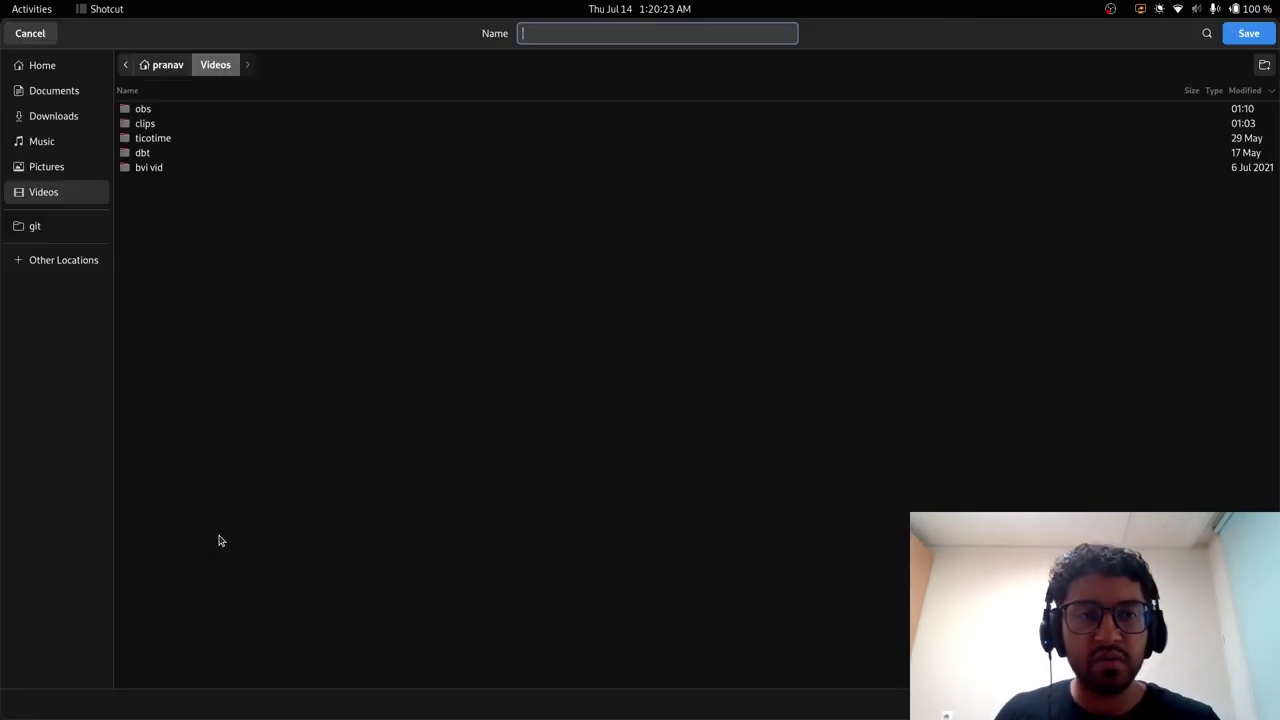
click(160, 138)
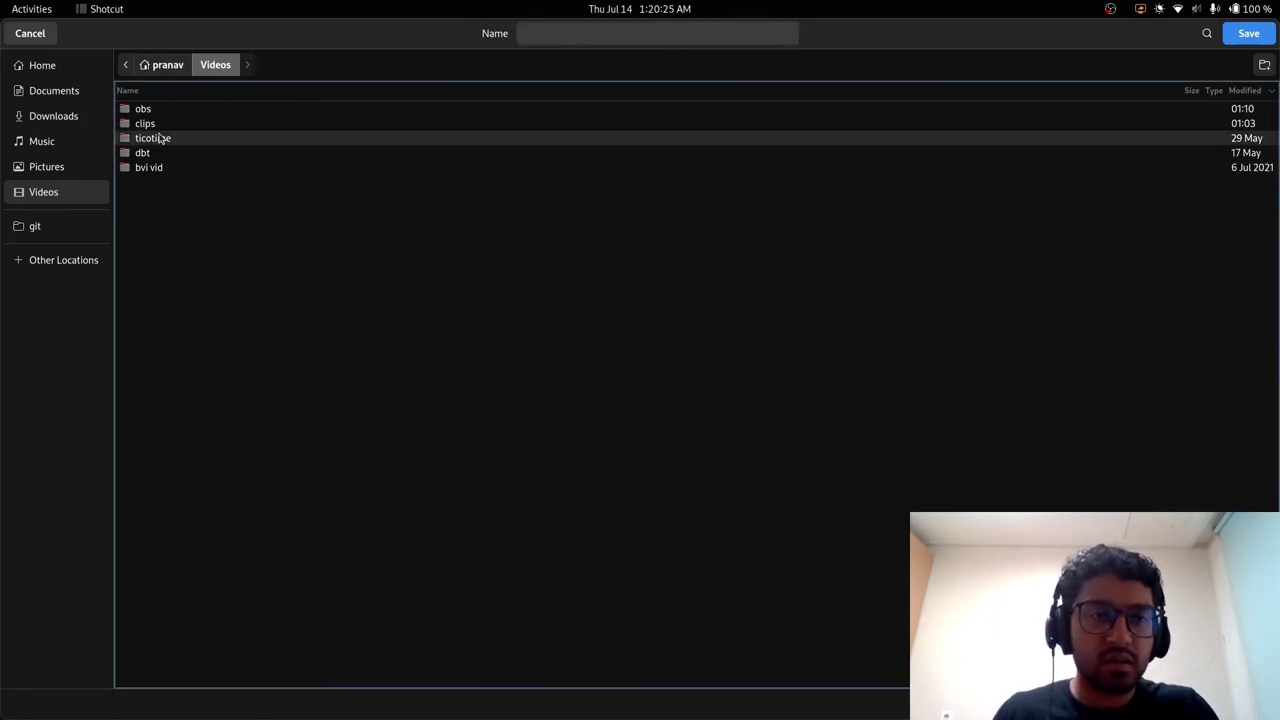
double_click(160, 138)
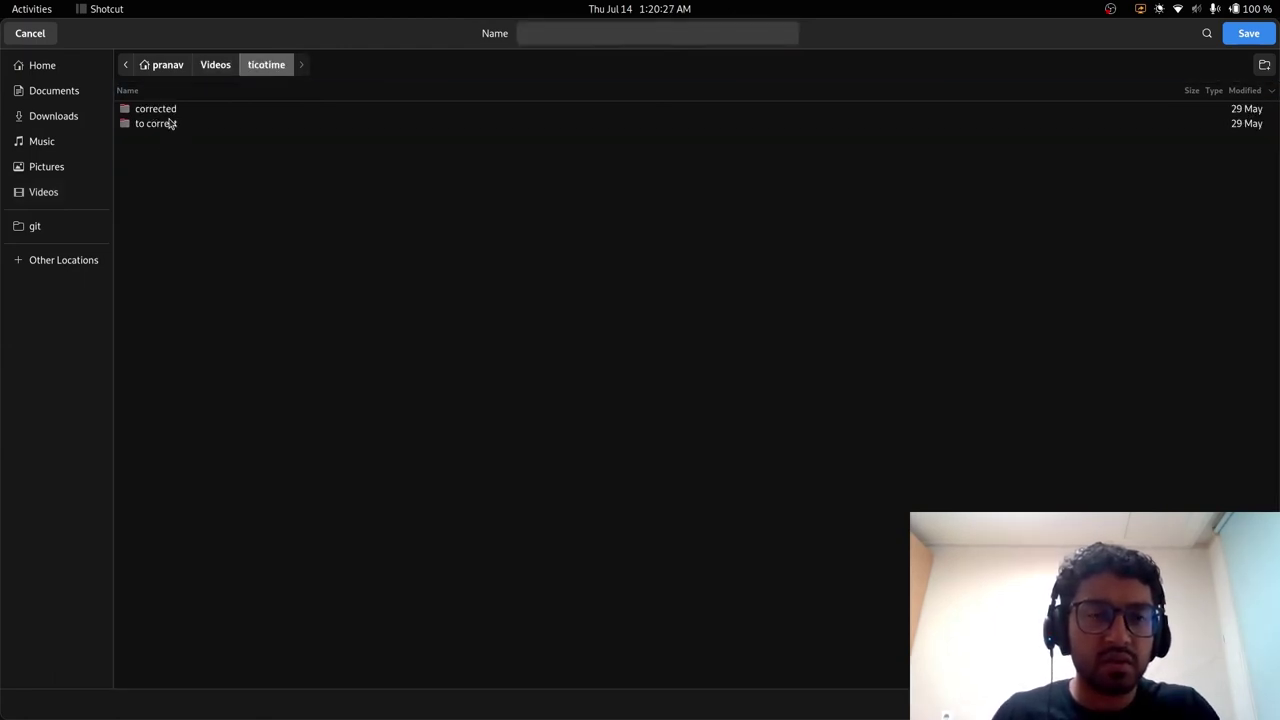
double_click(169, 123)
click(618, 35)
text(s)
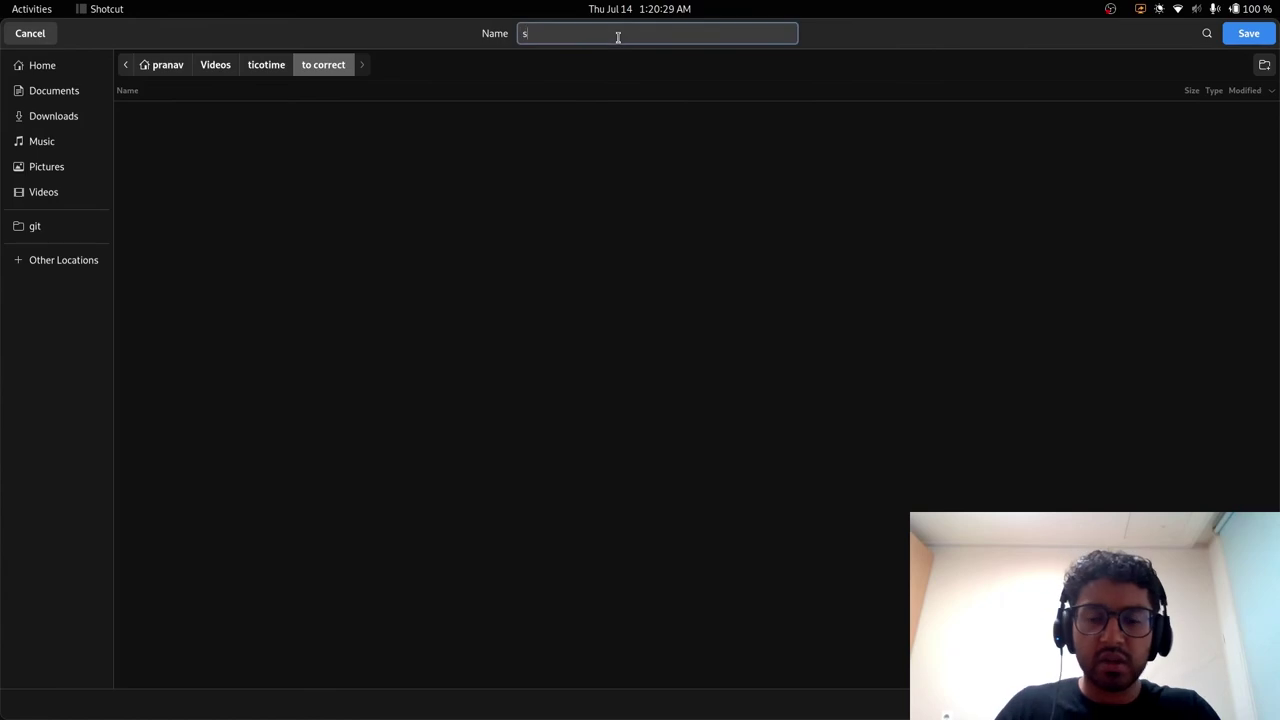
text(hark)
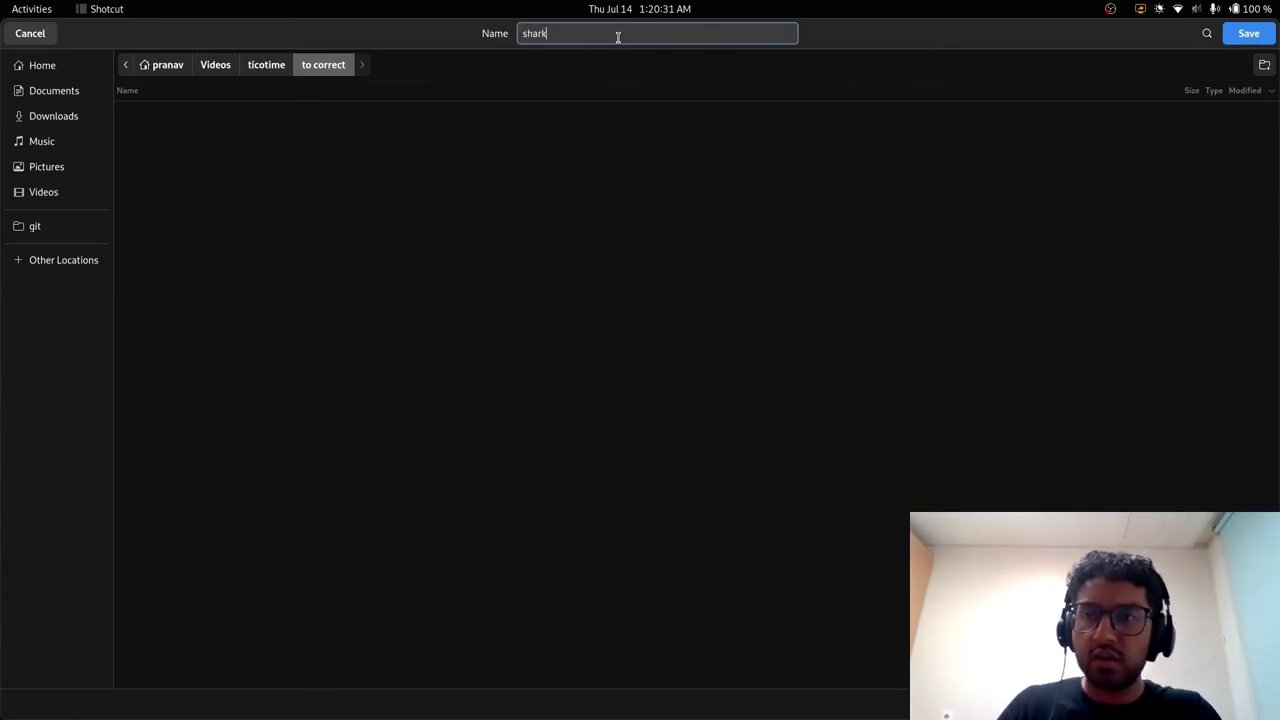
click(1257, 33)
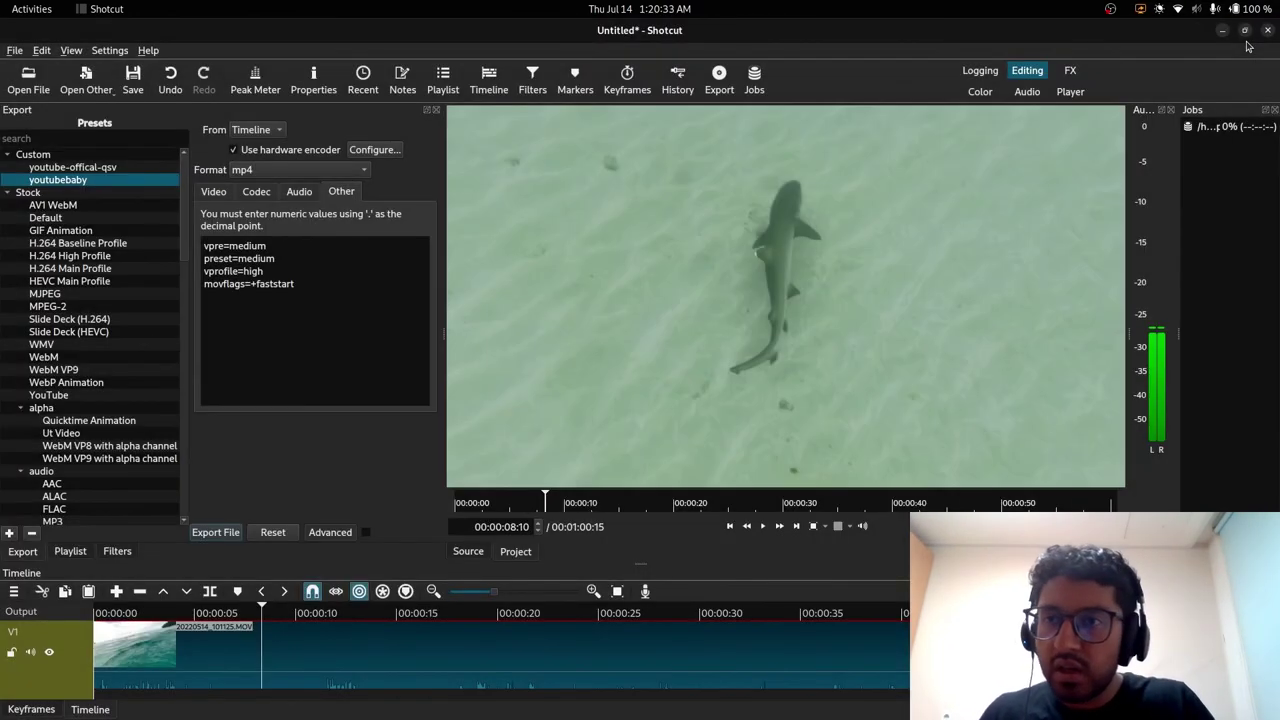